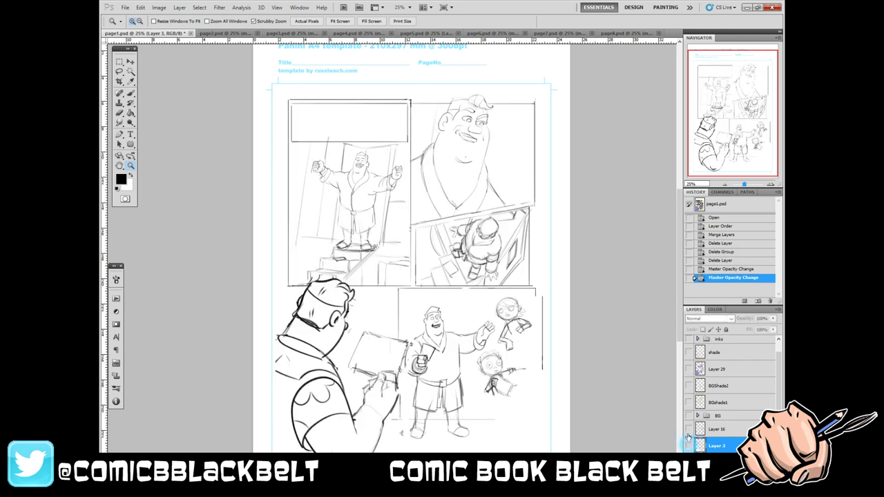
# - Hide the Layer 3 rough sketch on page 1, and show the Layer 16 pencils briefly before hiding them again
pyautogui.click(688, 446)
pyautogui.click(689, 429)
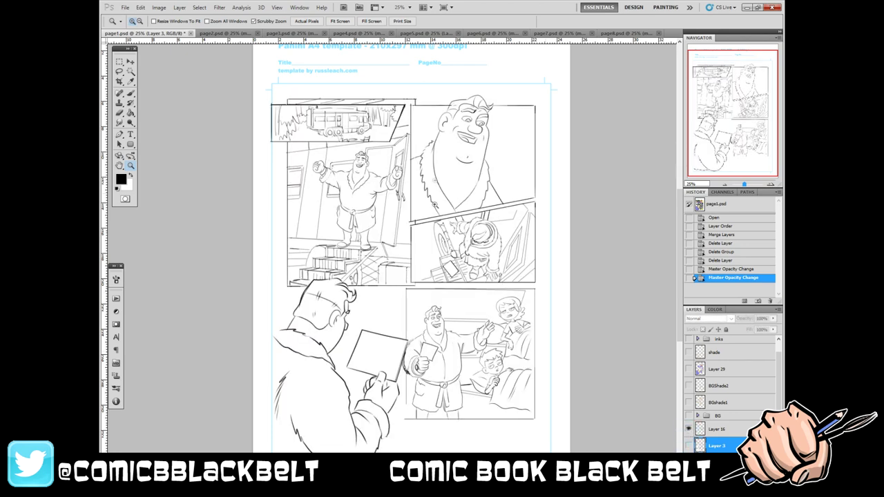
pyautogui.click(689, 429)
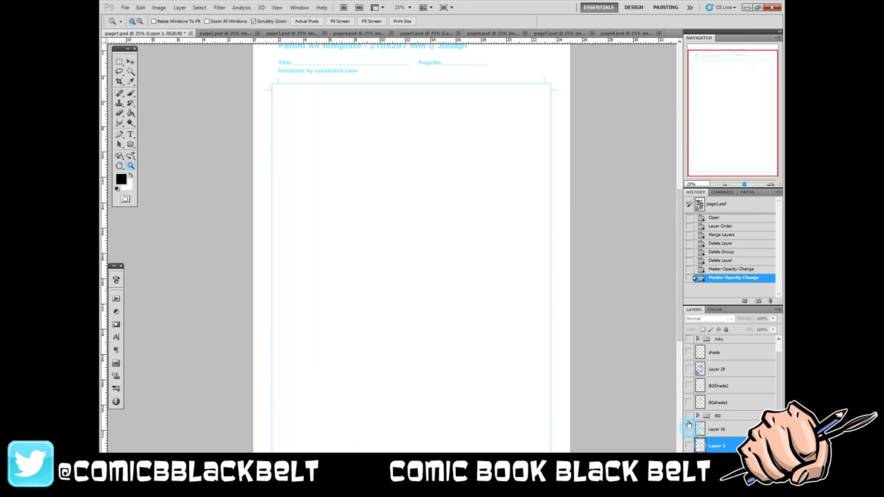
# - Make page 1's inks group, the Layer 29 character colours and the BG group visible
pyautogui.scroll(1, 689, 417)
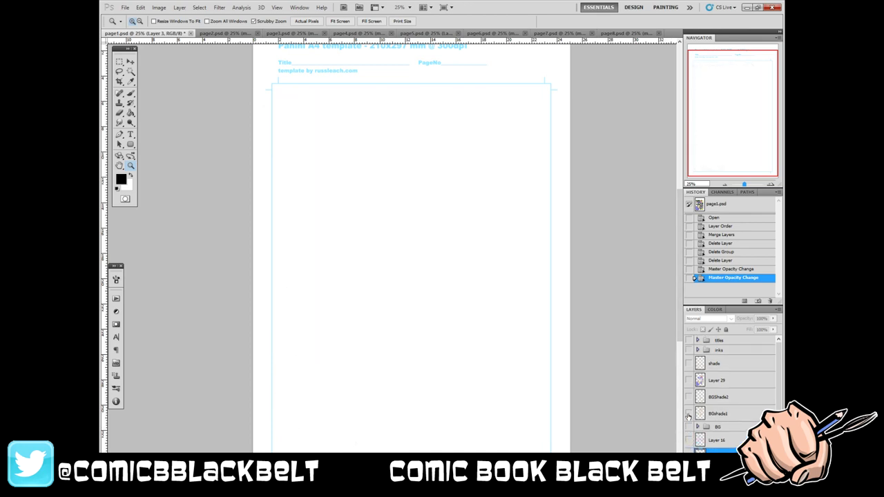
pyautogui.click(688, 350)
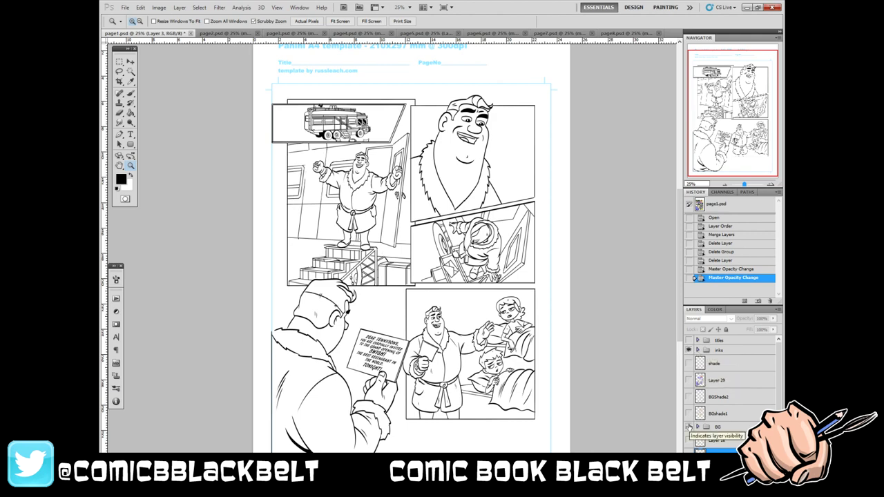
pyautogui.click(689, 380)
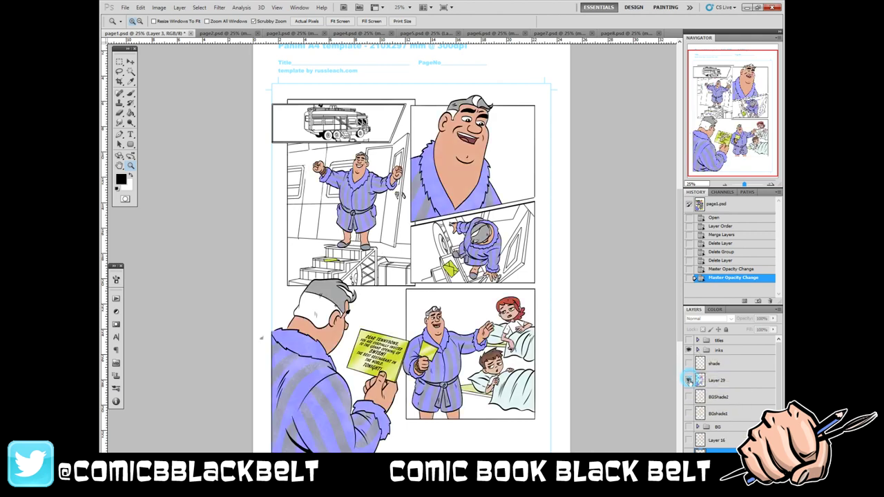
pyautogui.click(689, 427)
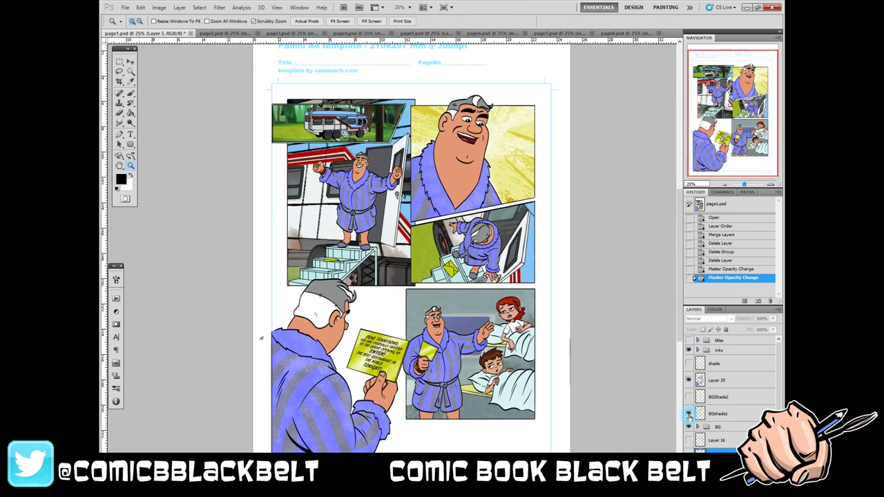
# - Turn on page 1's BGshade1, BGShade2 and shade layers, plus the titles group
pyautogui.click(689, 415)
pyautogui.click(688, 398)
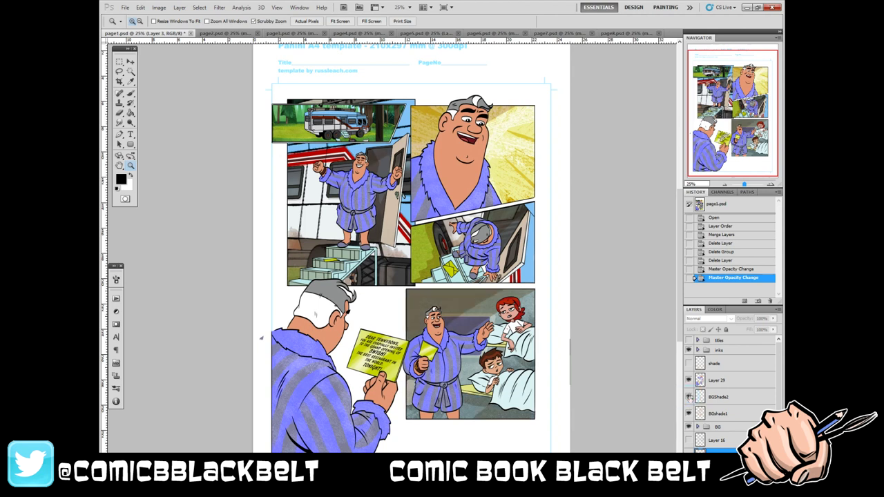
pyautogui.click(688, 363)
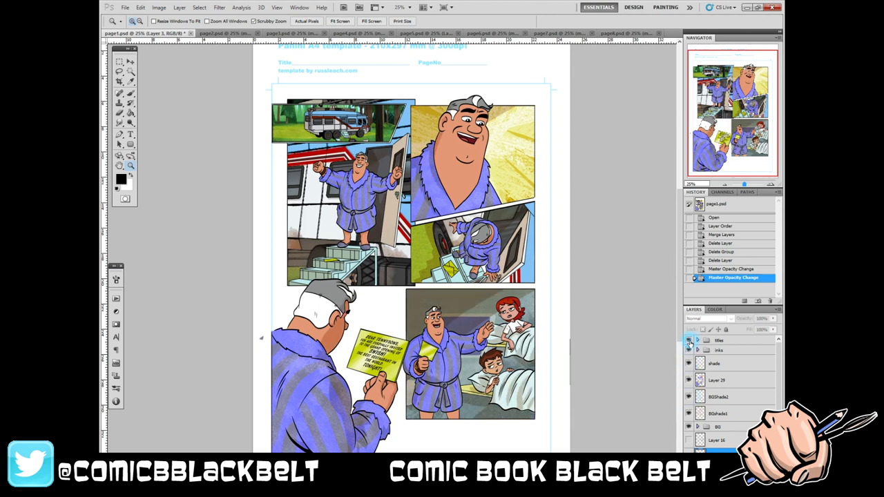
pyautogui.click(689, 340)
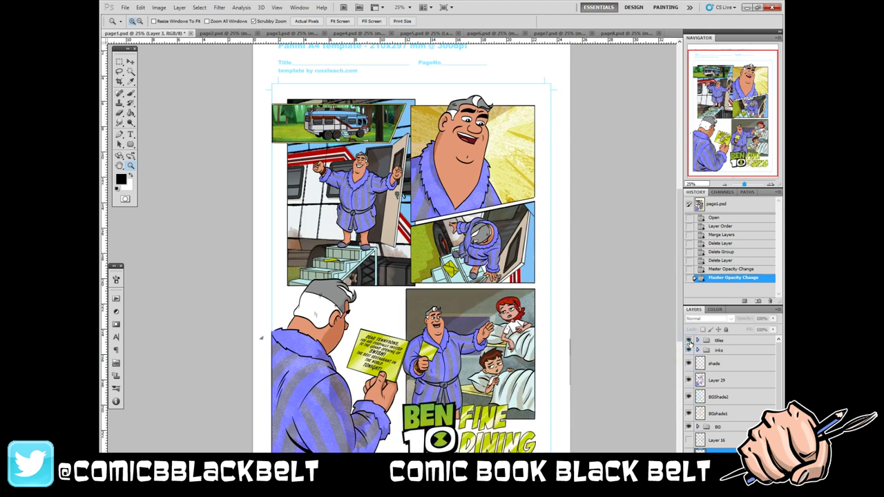
pyautogui.click(691, 440)
# - Switch to page2.psd and view the Layer 14 sketch and the Layer 12 pencils one after the other, leaving both hidden
pyautogui.click(232, 34)
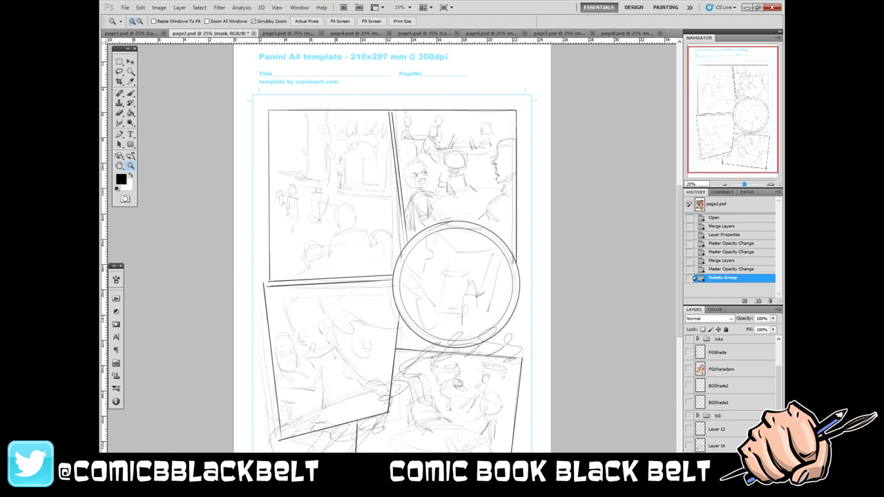
pyautogui.click(689, 446)
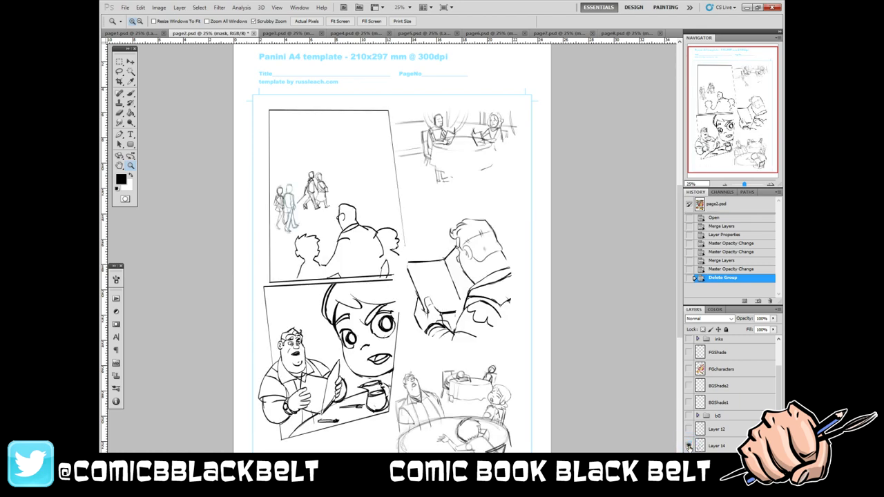
pyautogui.click(688, 445)
pyautogui.click(689, 429)
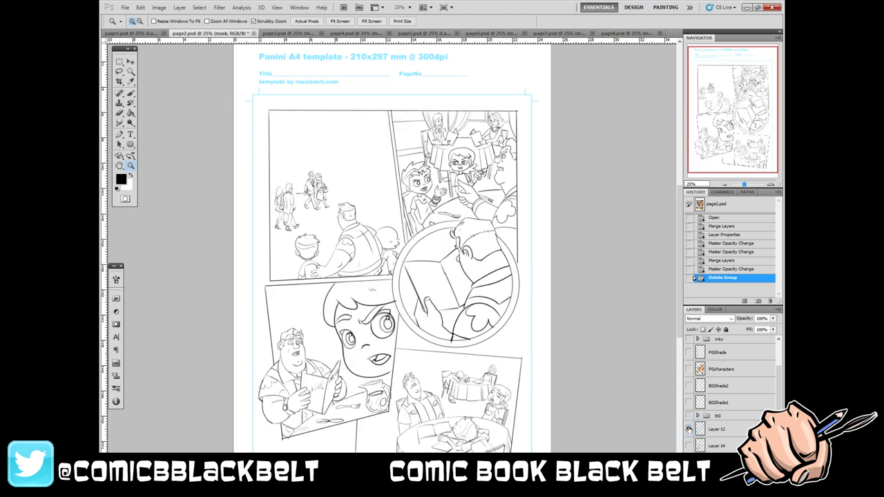
pyautogui.click(689, 429)
# - Make page 2's inks group, FGcharacters layer and background group visible
pyautogui.scroll(2, 689, 414)
pyautogui.click(689, 374)
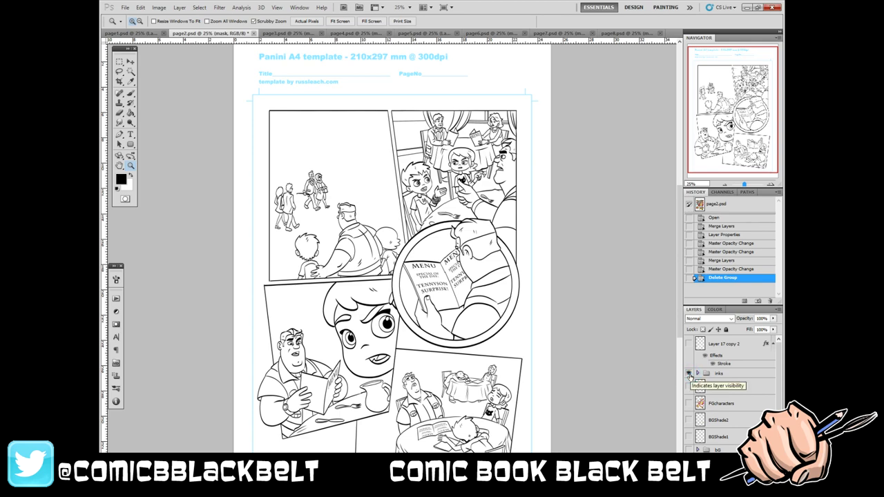
pyautogui.click(688, 404)
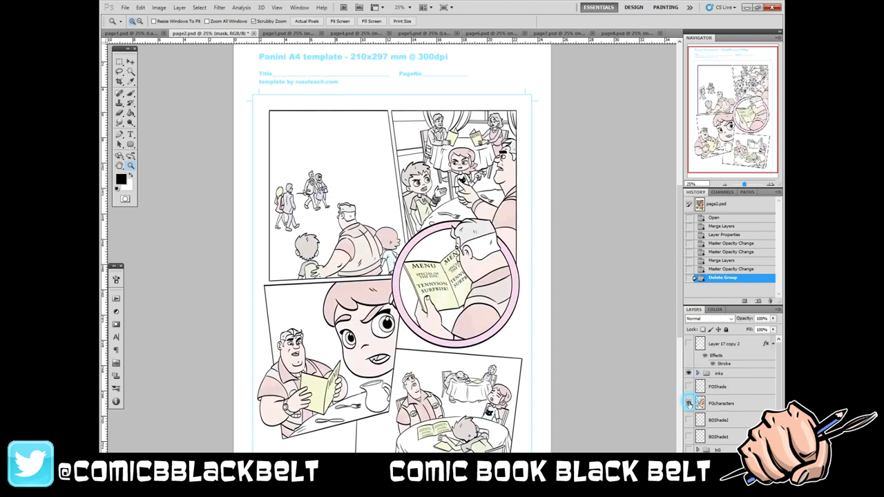
pyautogui.click(689, 450)
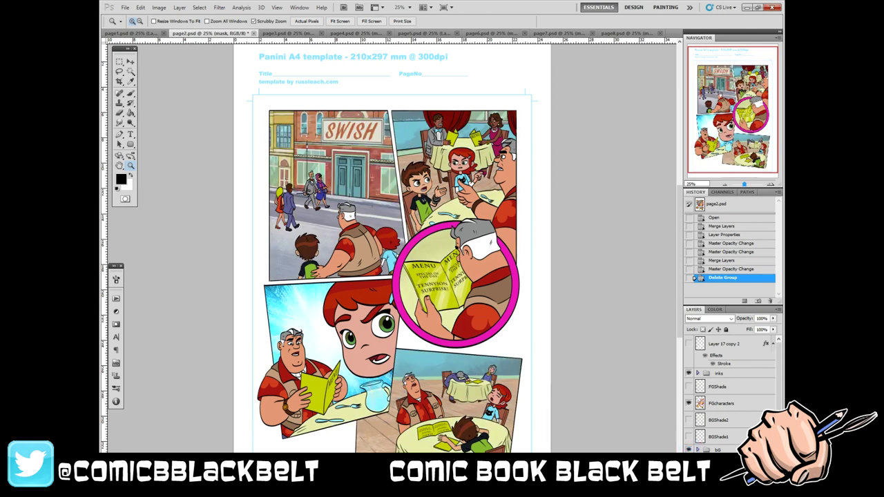
# - Turn on page 2's FGShade, BGShade1 and BGShade2 layers and the Layer 17 copy 2 sound-effect lettering
pyautogui.click(689, 387)
pyautogui.click(689, 436)
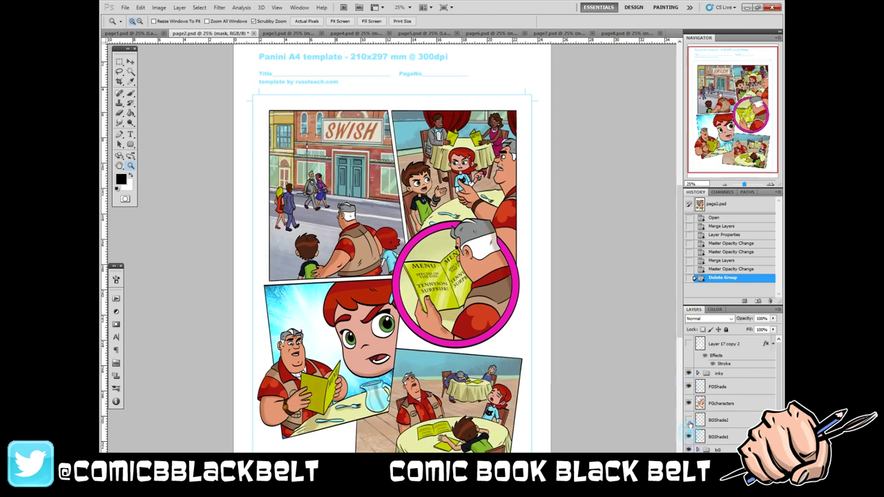
pyautogui.click(689, 420)
pyautogui.scroll(-1, 701, 353)
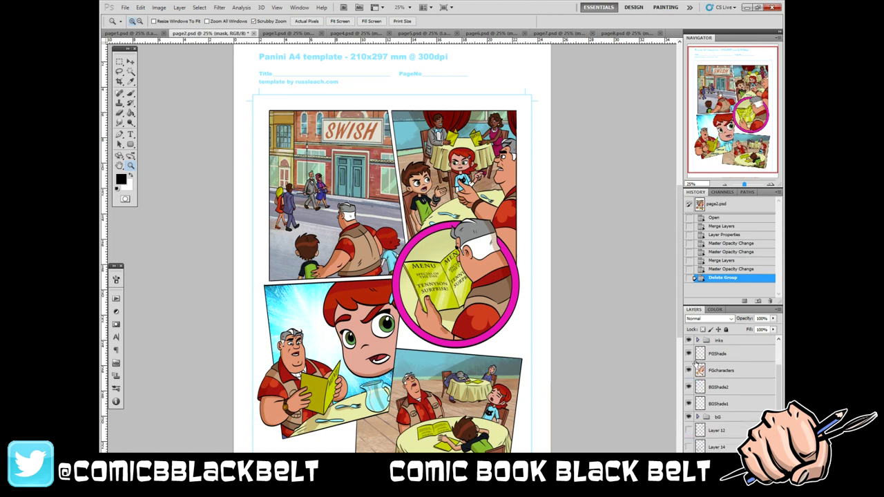
pyautogui.scroll(1, 696, 364)
pyautogui.click(689, 344)
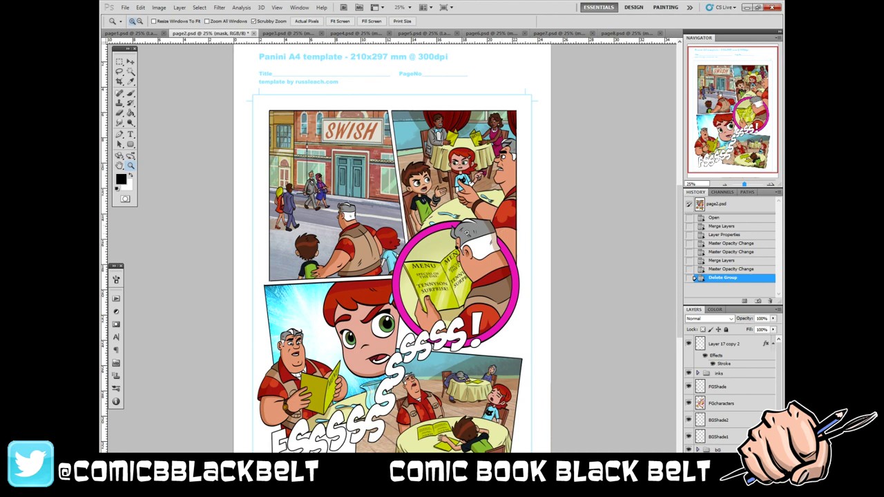
# - Examine the coloured panels and lettering of page 2 up close
pyautogui.click(357, 148)
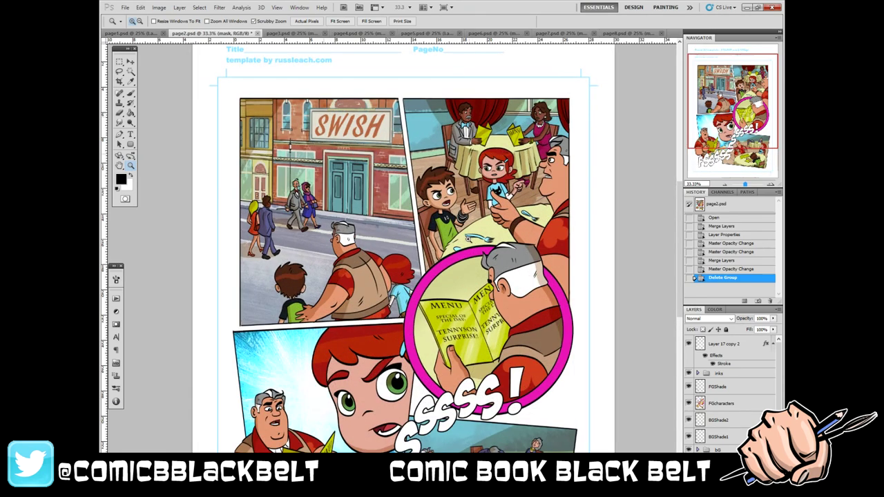
pyautogui.scroll(-1, 385, 216)
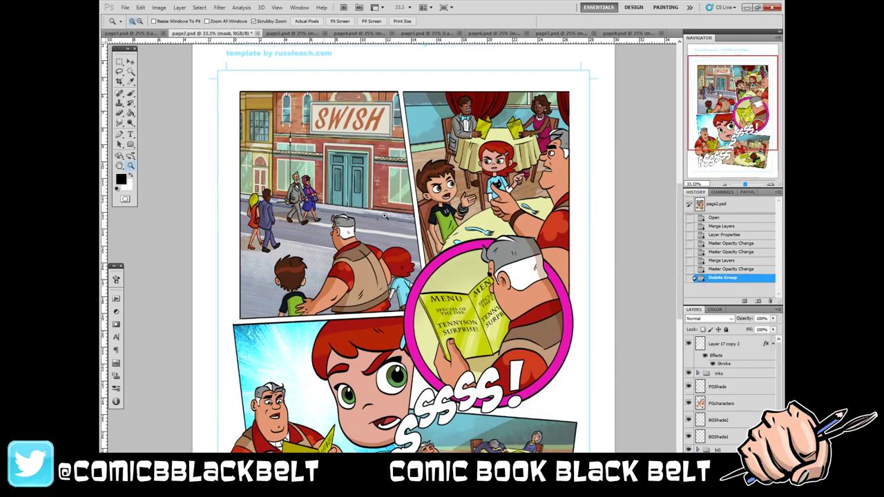
pyautogui.scroll(-10, 385, 216)
pyautogui.scroll(7, 385, 217)
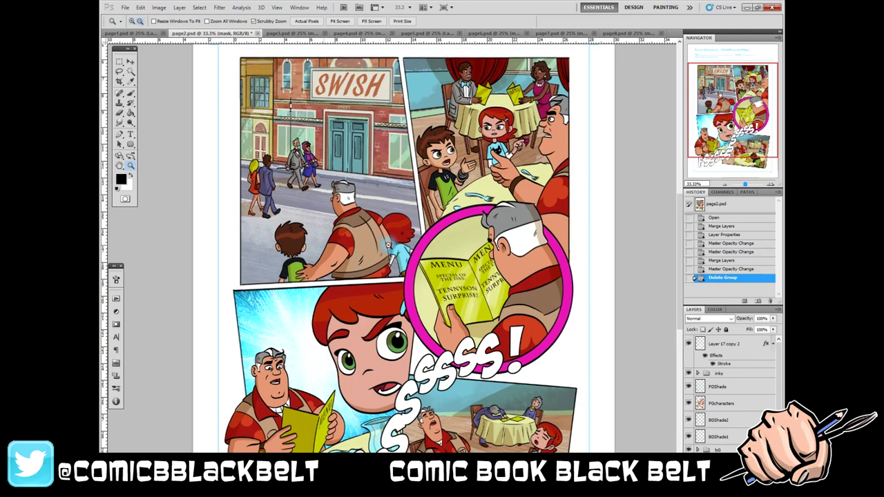
pyautogui.keyDown('alt'); pyautogui.click(388, 244); pyautogui.keyUp('alt')
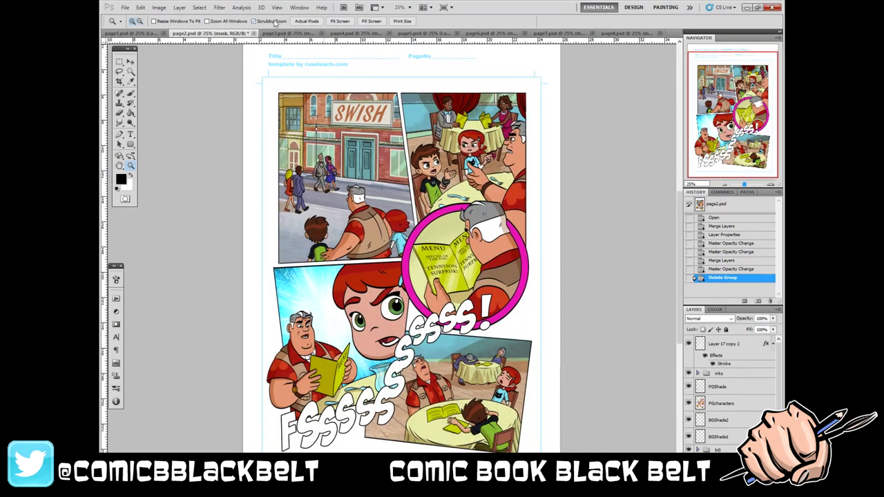
# - Switch to page3.psd and view the Layer 2 rough sketch and the Layer 7 pencils in turn, leaving both hidden
pyautogui.click(282, 34)
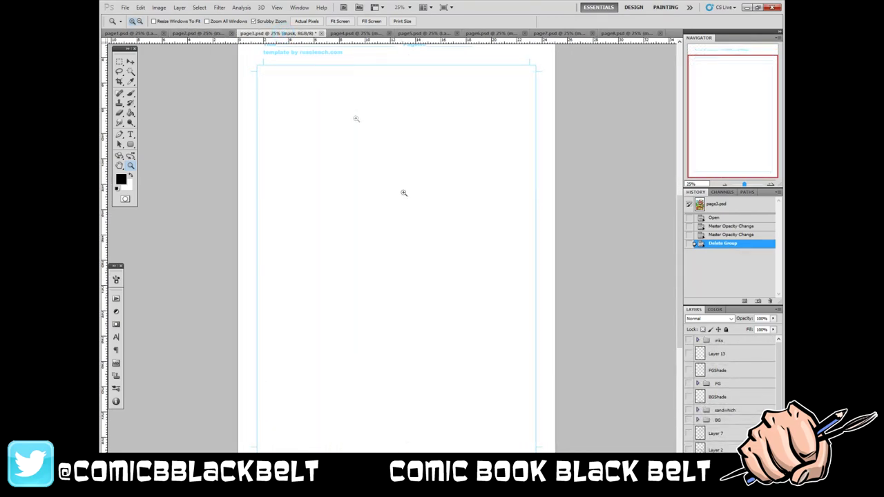
pyautogui.click(690, 449)
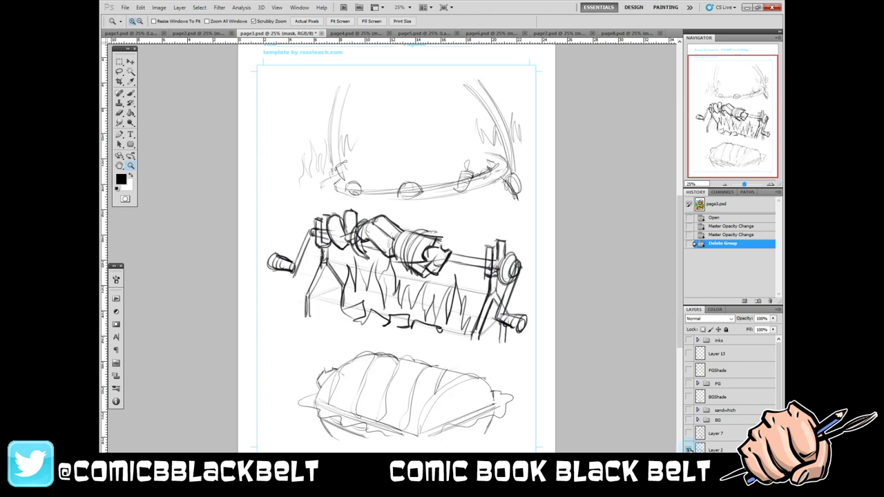
pyautogui.click(689, 450)
pyautogui.click(689, 433)
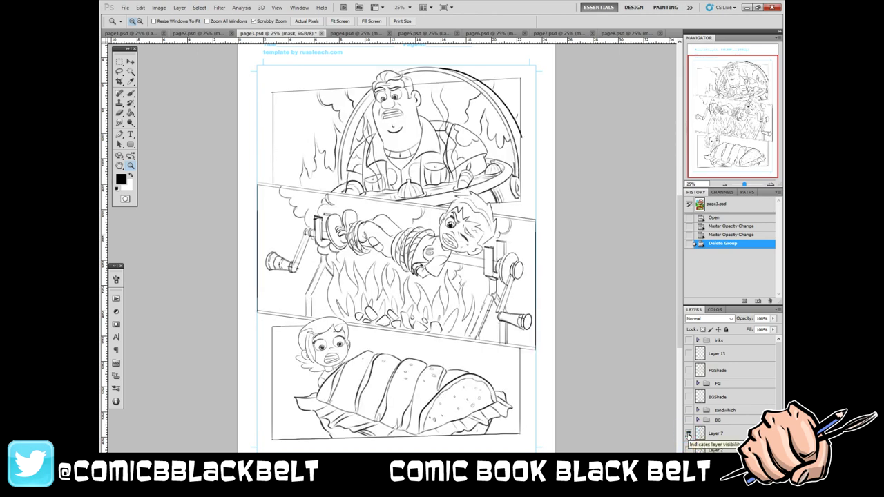
pyautogui.click(689, 433)
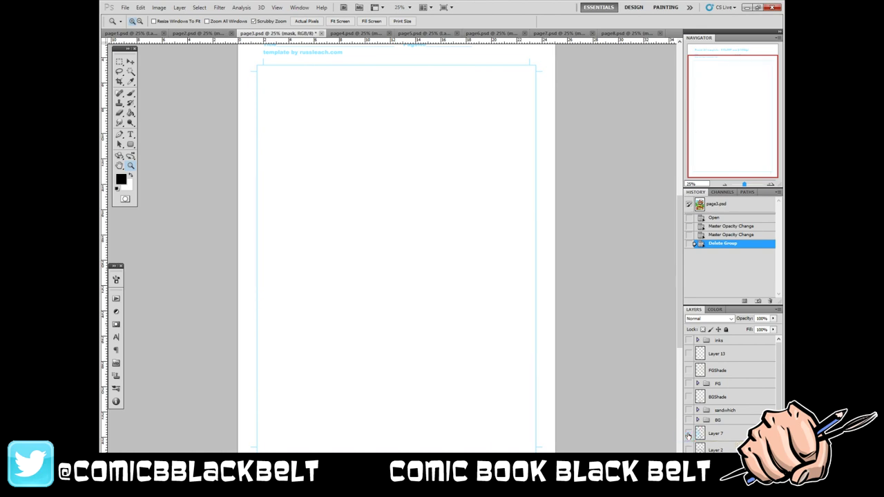
# - Make page 3's inks group and FG colour group visible and look over the panels
pyautogui.click(690, 342)
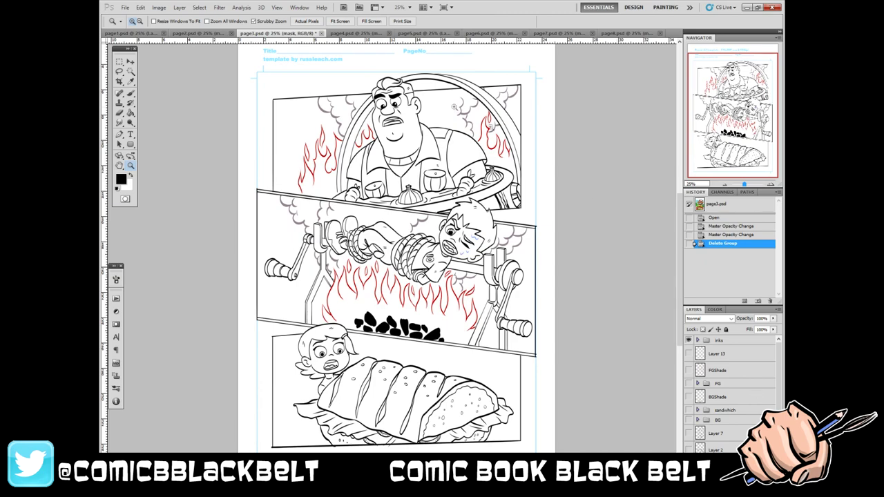
pyautogui.click(417, 104)
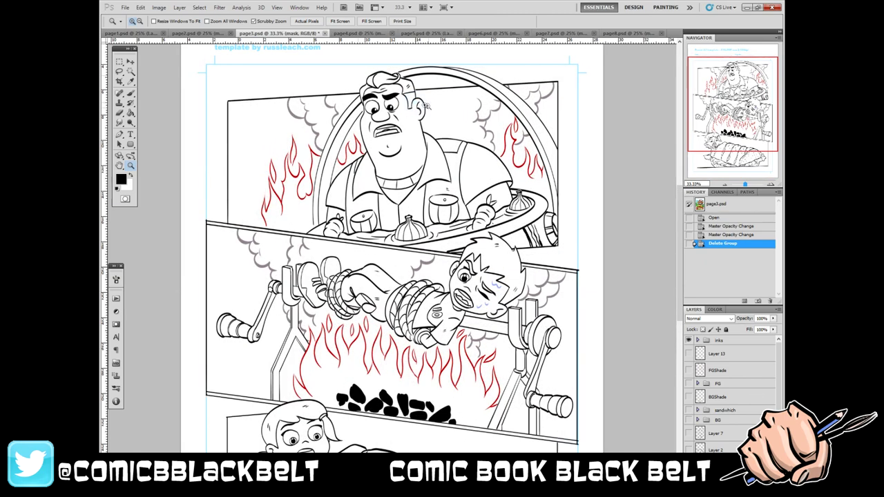
pyautogui.click(689, 385)
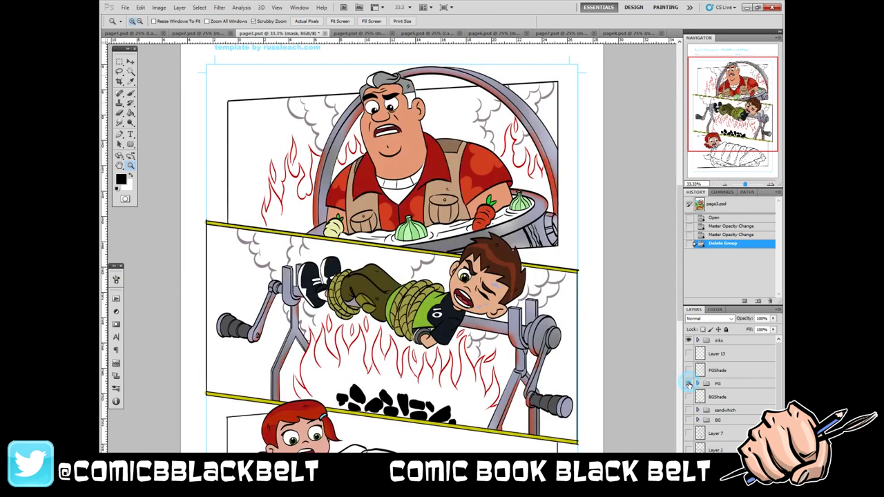
pyautogui.scroll(-5, 619, 339)
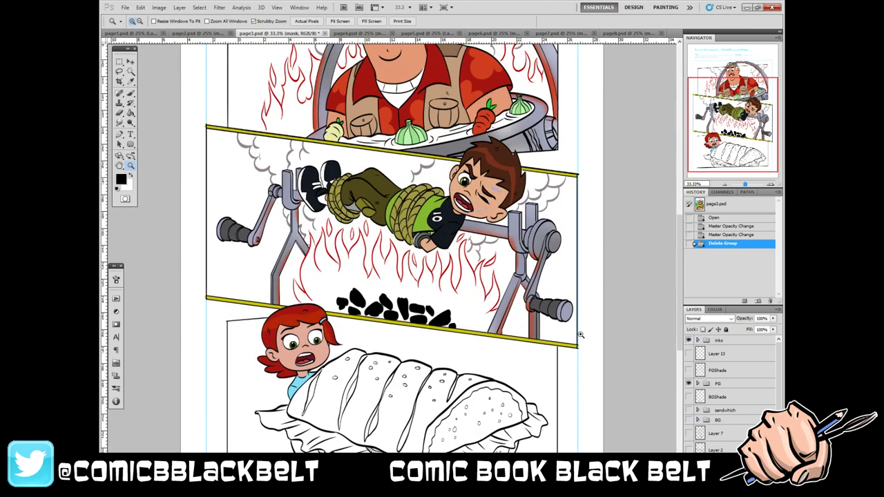
pyautogui.keyDown('alt'); pyautogui.click(428, 329); pyautogui.keyUp('alt')
pyautogui.scroll(2, 456, 328)
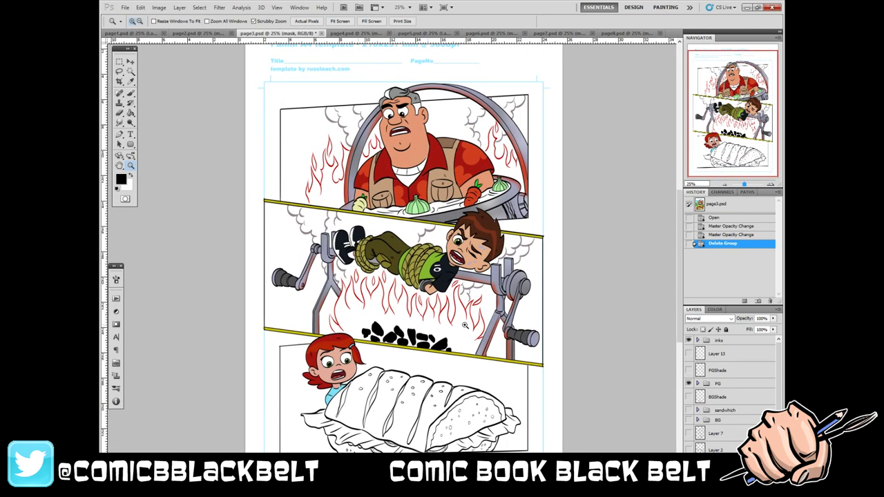
# - Turn on page 3's BG and sandwhich groups, along with the FGShade, Layer 13 and BGShade layers
pyautogui.click(688, 420)
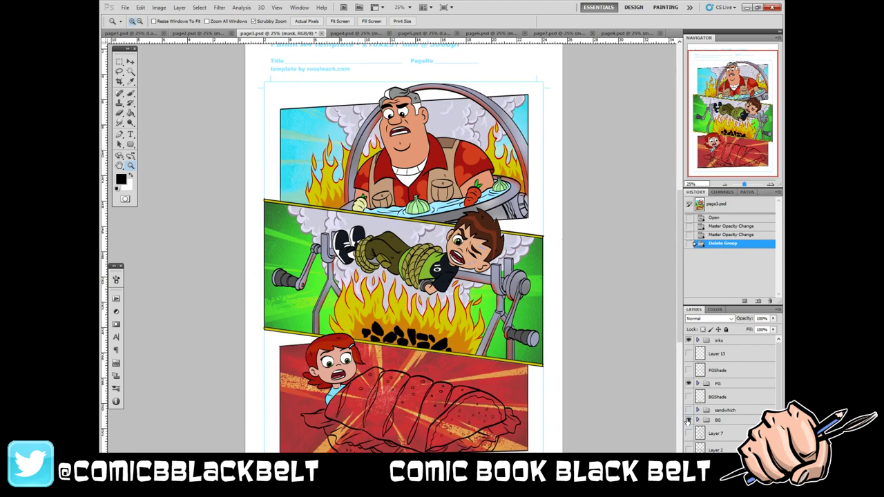
pyautogui.click(688, 410)
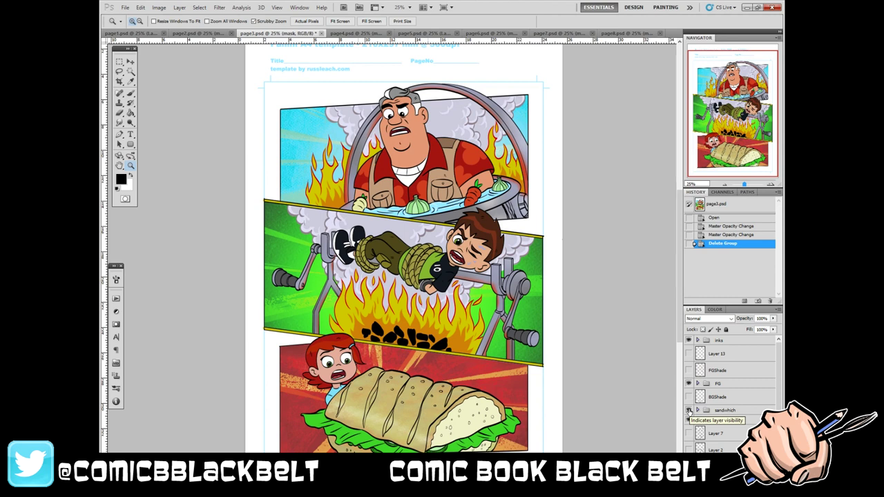
pyautogui.click(689, 370)
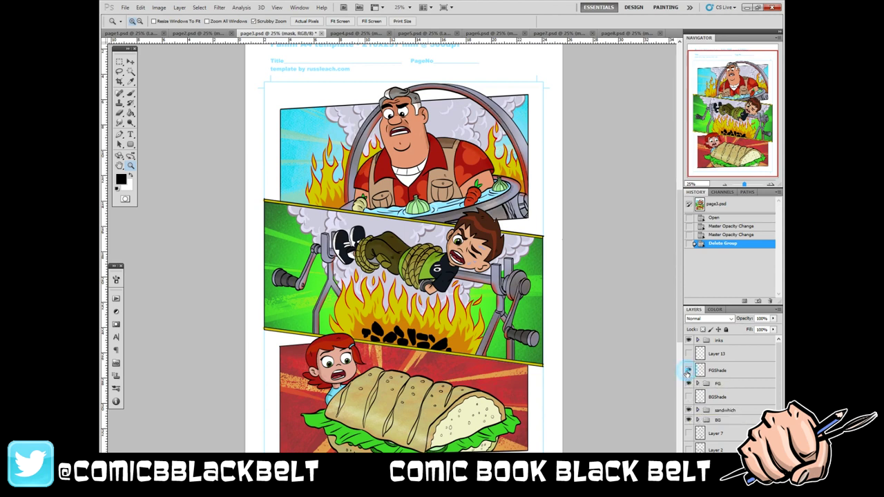
pyautogui.click(688, 353)
pyautogui.click(688, 396)
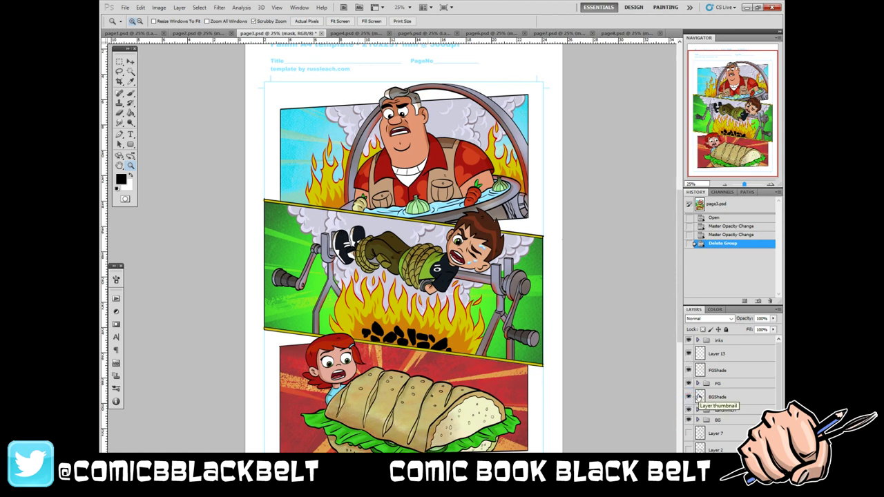
# - Examine page 3's finished panels up close, ending with a view of the whole page
pyautogui.click(381, 112)
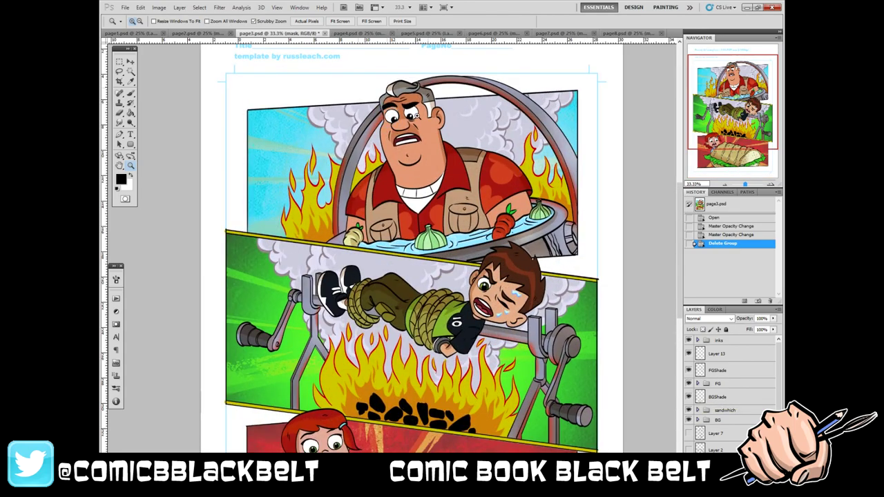
pyautogui.click(415, 114)
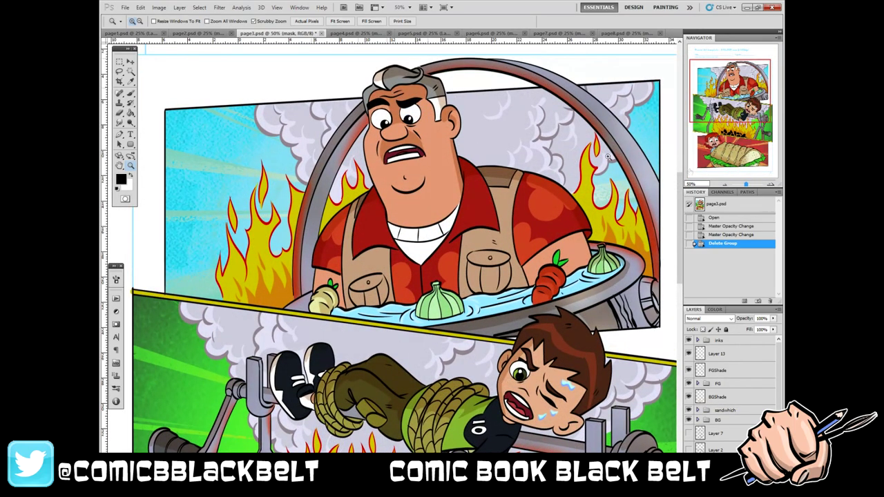
pyautogui.moveTo(681, 193); pyautogui.dragTo(682, 236)
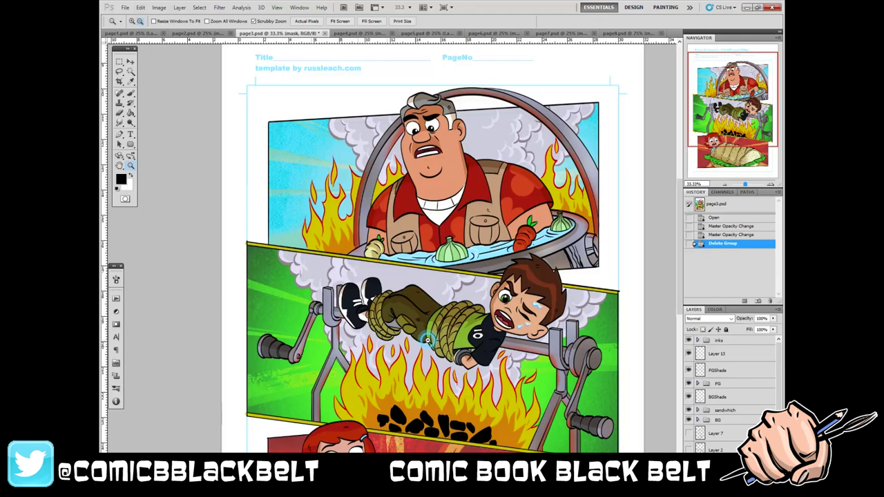
pyautogui.keyDown('alt'); pyautogui.click(428, 341); pyautogui.keyUp('alt')
pyautogui.scroll(-2, 428, 341)
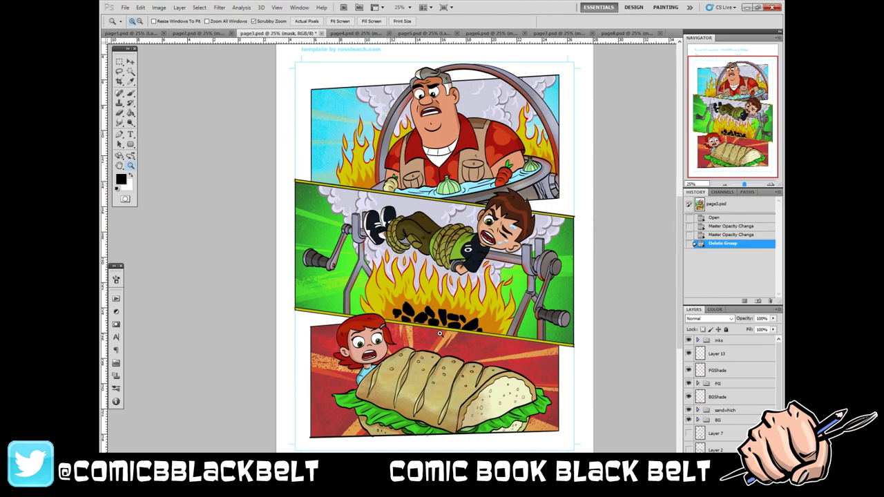
# - Switch to page4.psd and view the Layer 1 rough sketch and the Layer 10 pencils in turn, leaving both hidden
pyautogui.click(349, 33)
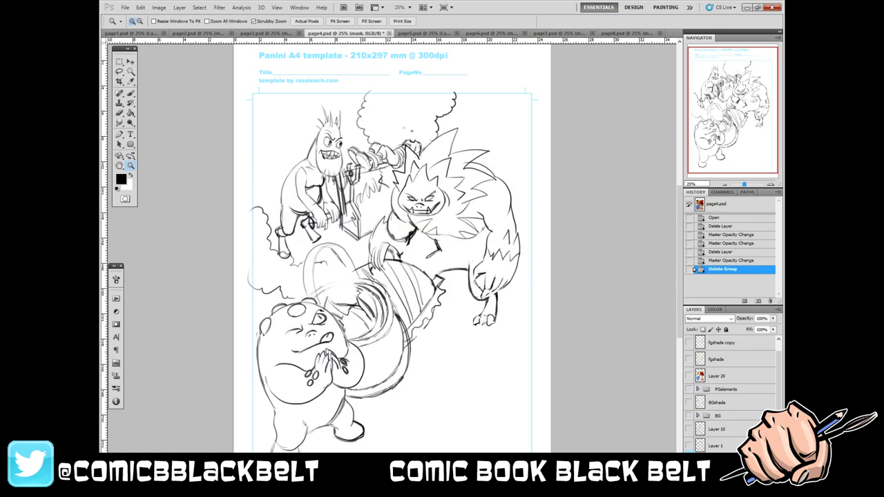
pyautogui.click(689, 445)
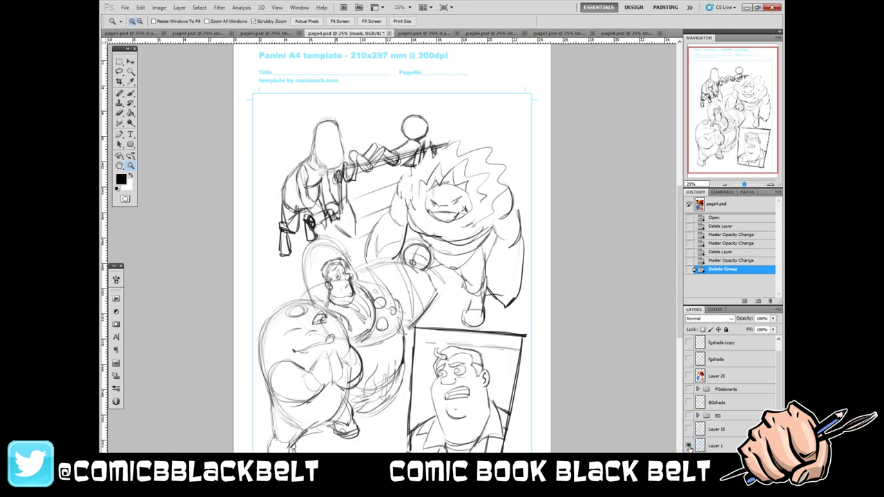
pyautogui.click(689, 446)
pyautogui.click(688, 430)
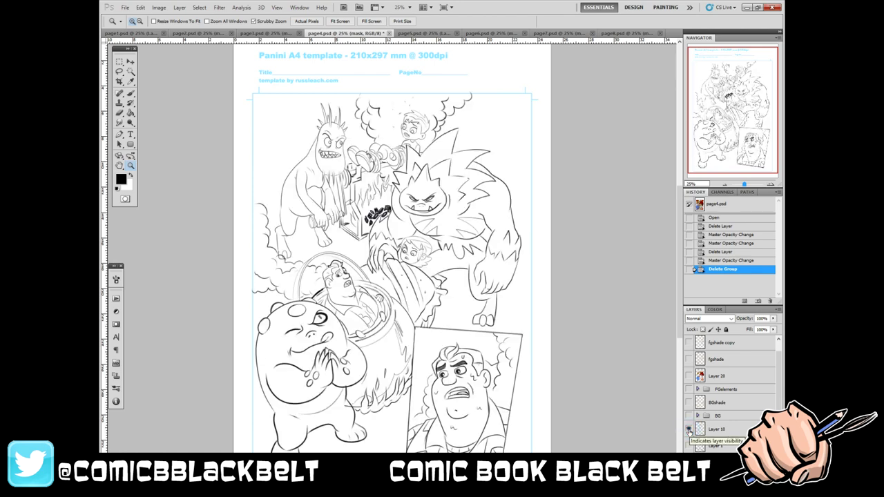
pyautogui.click(689, 429)
# - Make page 4's inks group visible, along with the Layer 20 character colours and the fgshade and fgshade copy layers
pyautogui.scroll(1, 687, 373)
pyautogui.click(689, 342)
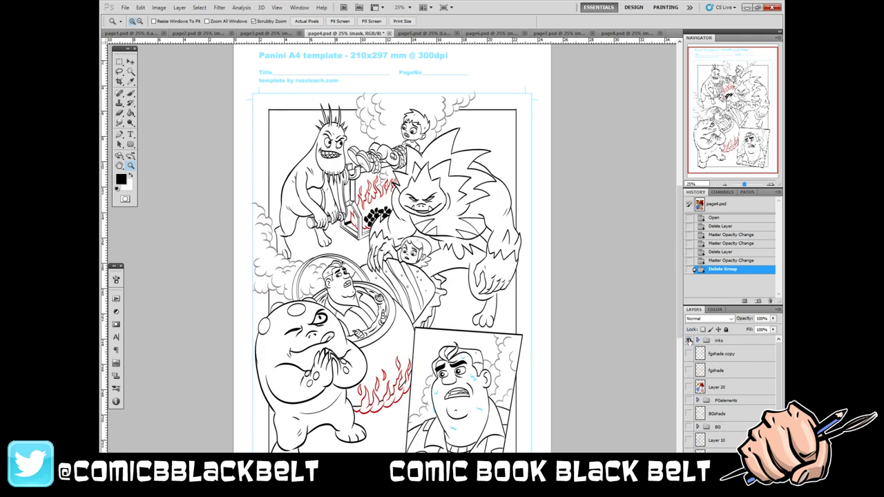
pyautogui.click(689, 389)
pyautogui.click(688, 371)
pyautogui.click(688, 354)
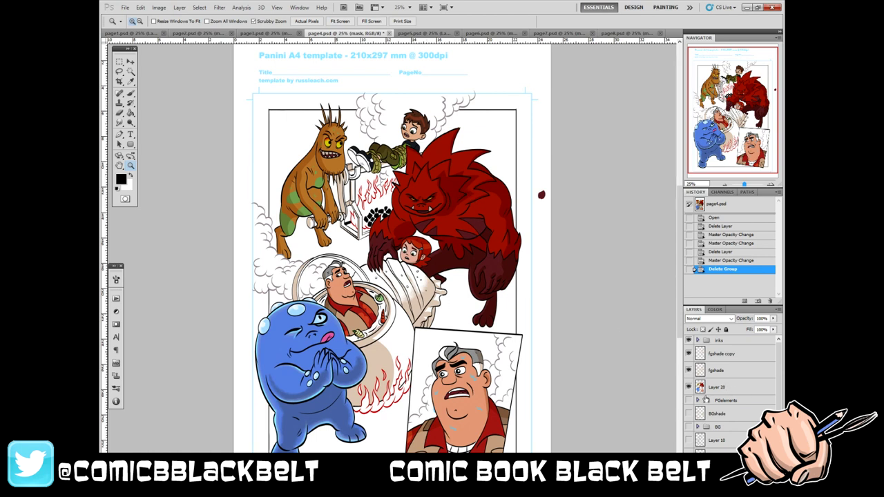
# - Turn on page 4's FGelements group, BGshade layer and BG group, and look over the full page
pyautogui.click(688, 400)
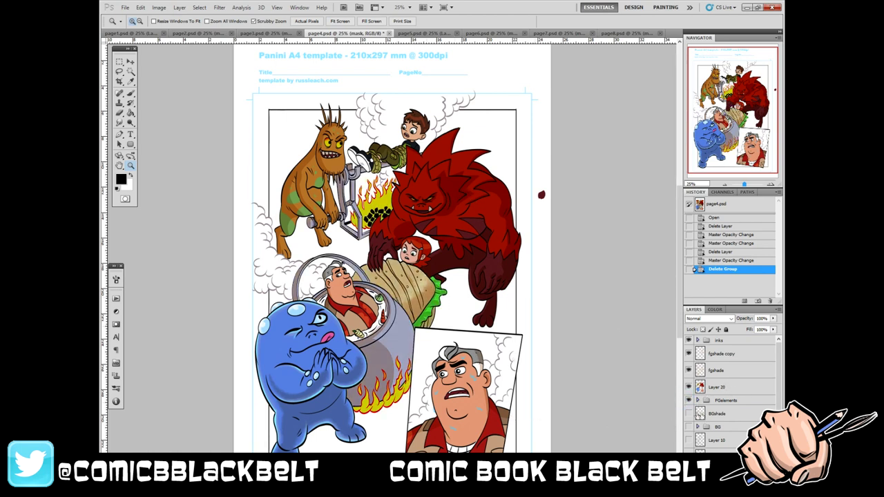
pyautogui.click(688, 415)
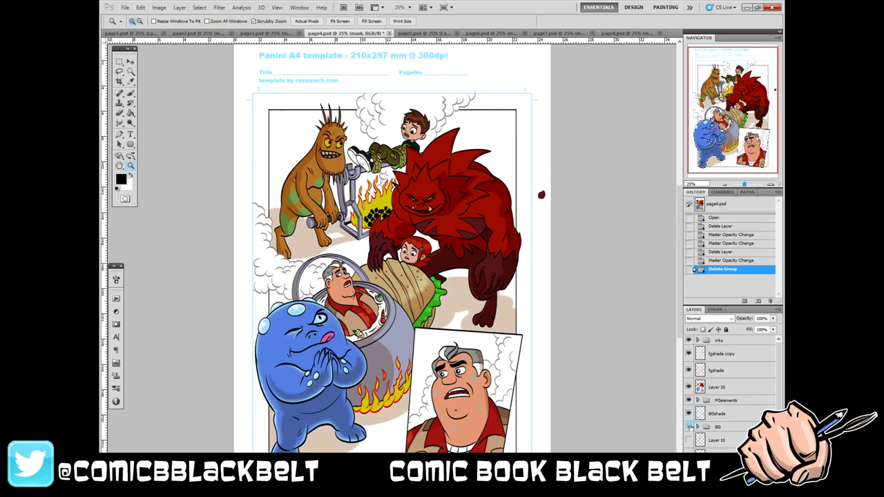
pyautogui.click(689, 427)
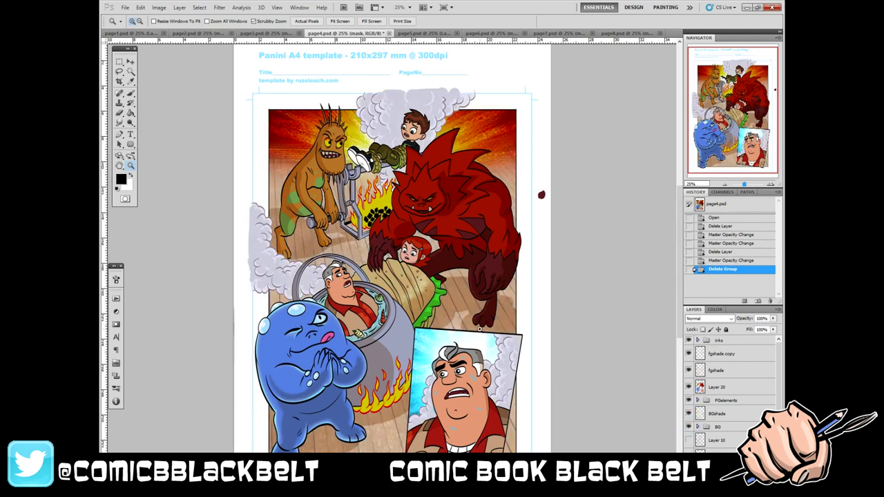
pyautogui.scroll(-1, 390, 312)
pyautogui.scroll(-1, 390, 312)
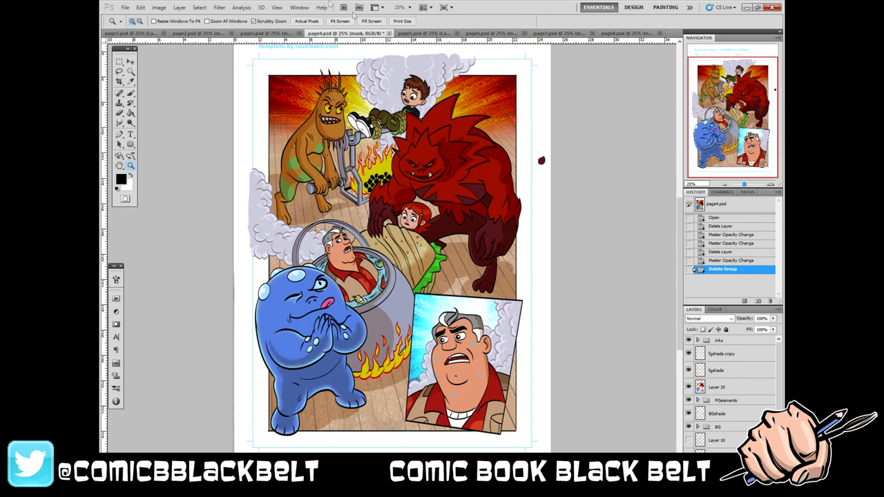
# - Switch to page5.psd, hide the Layer 19 pencils, and make the inks group visible
pyautogui.click(435, 33)
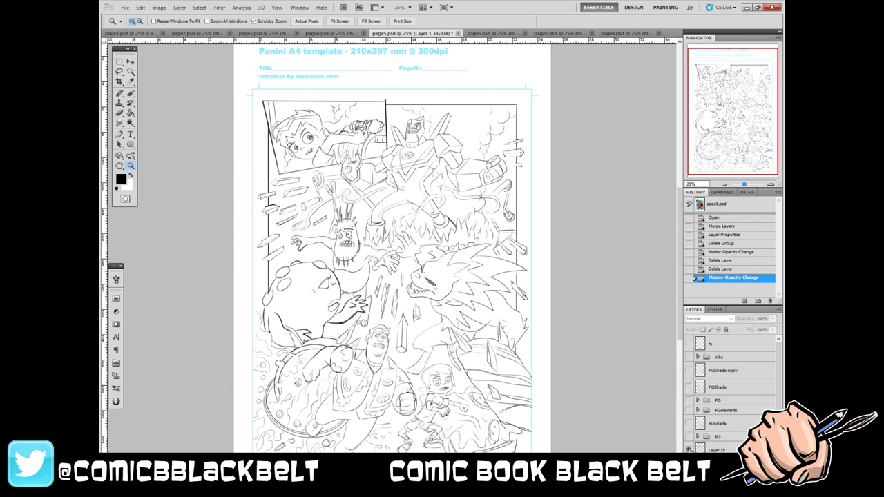
pyautogui.click(689, 448)
pyautogui.click(688, 357)
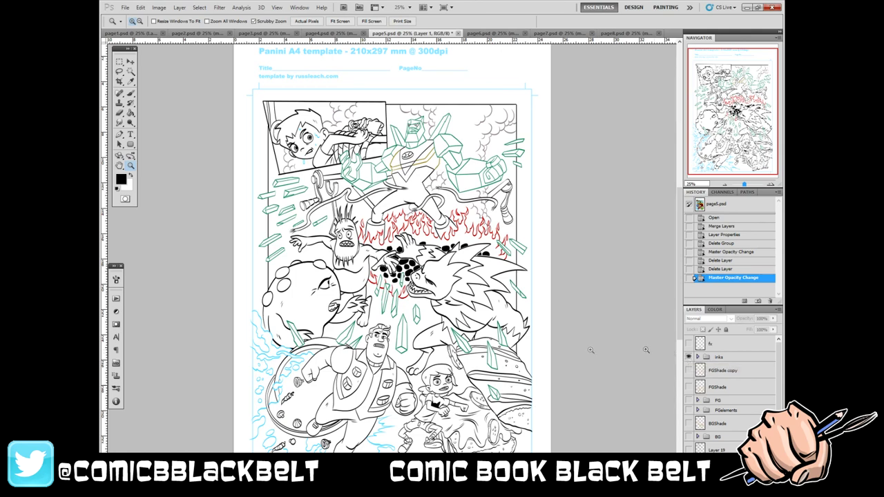
pyautogui.scroll(-2, 443, 354)
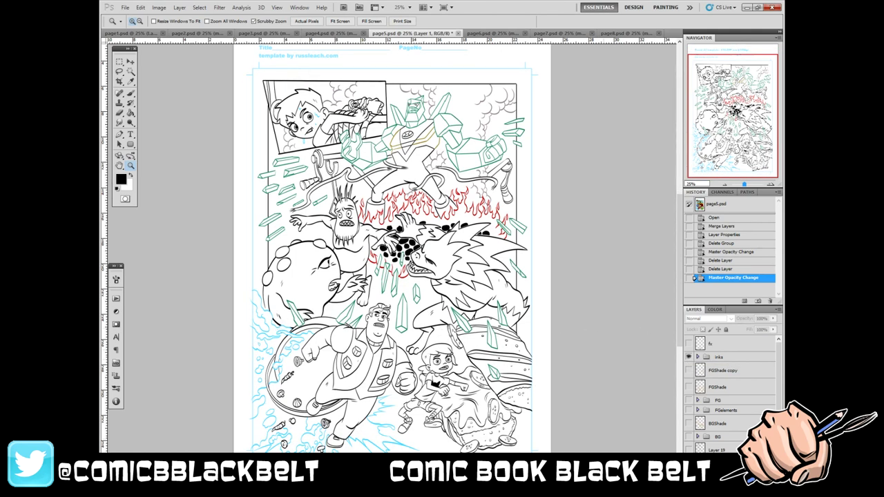
# - Turn on page 5's FG and FGelements groups, along with the FGShade, FGShade copy and fx layers
pyautogui.click(688, 401)
pyautogui.click(689, 411)
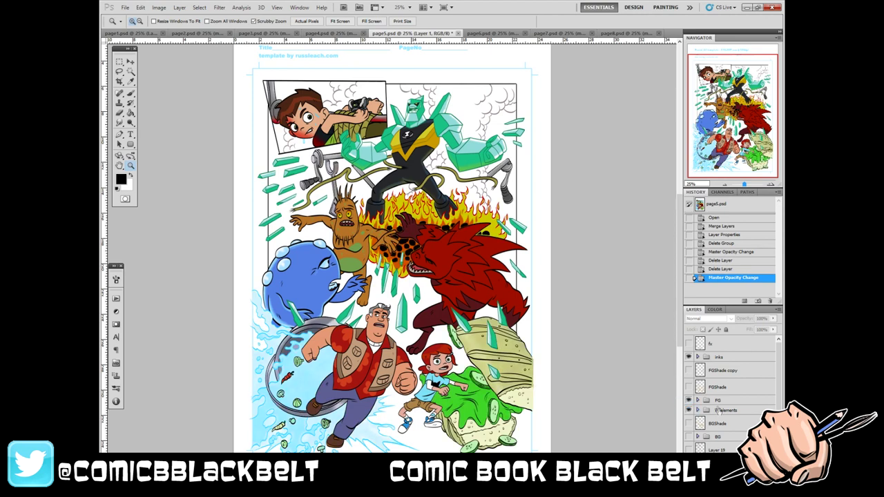
pyautogui.click(689, 387)
pyautogui.click(688, 371)
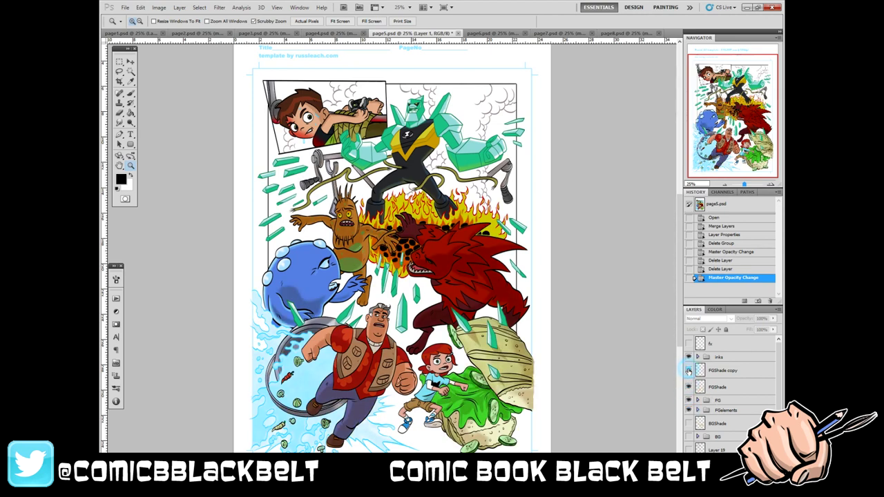
pyautogui.click(689, 343)
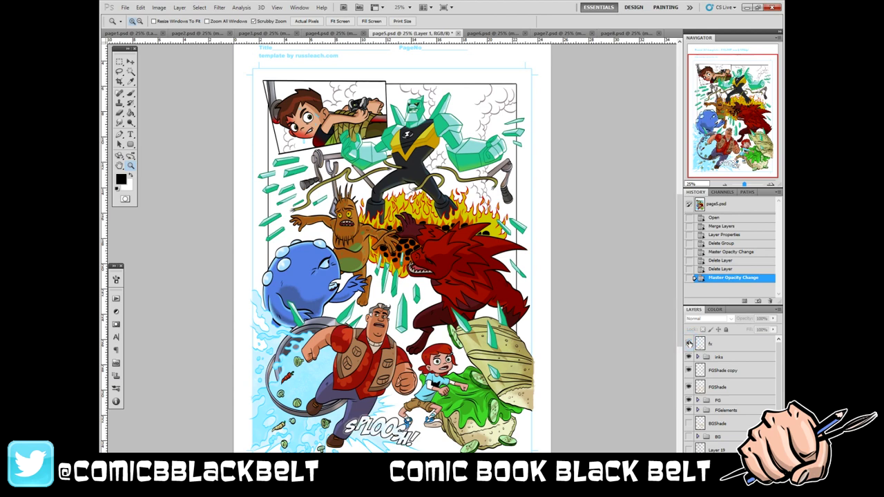
# - Make page 5's BGShade layer and BG group visible, toggling BGShade off and on to compare the background shading
pyautogui.click(688, 423)
pyautogui.click(689, 437)
pyautogui.click(689, 423)
pyautogui.click(688, 423)
pyautogui.click(689, 423)
pyautogui.click(688, 424)
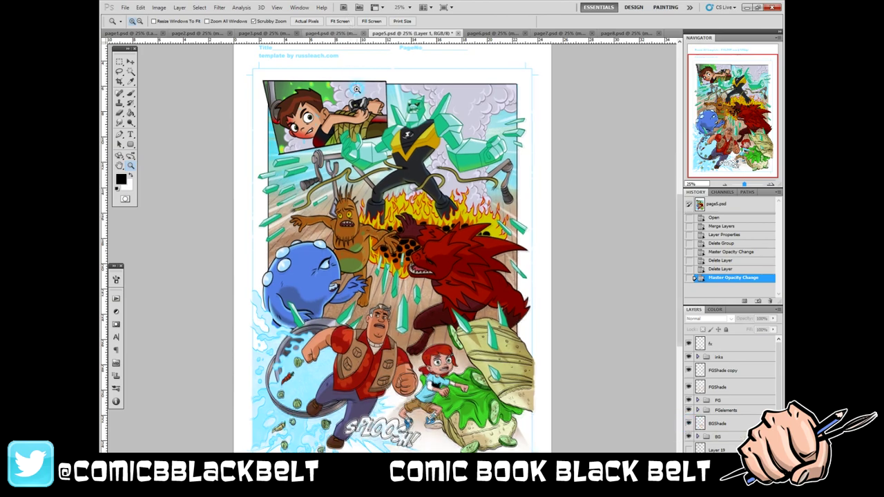
# - Examine page 5's coloured artwork and sound-effect lettering up close, ending with a view of the whole page
pyautogui.click(356, 89)
pyautogui.click(419, 104)
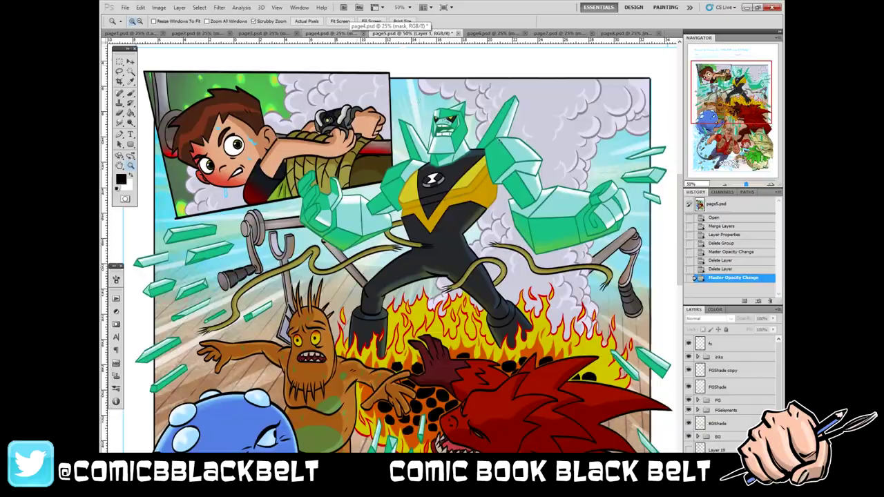
pyautogui.moveTo(681, 188); pyautogui.dragTo(686, 281)
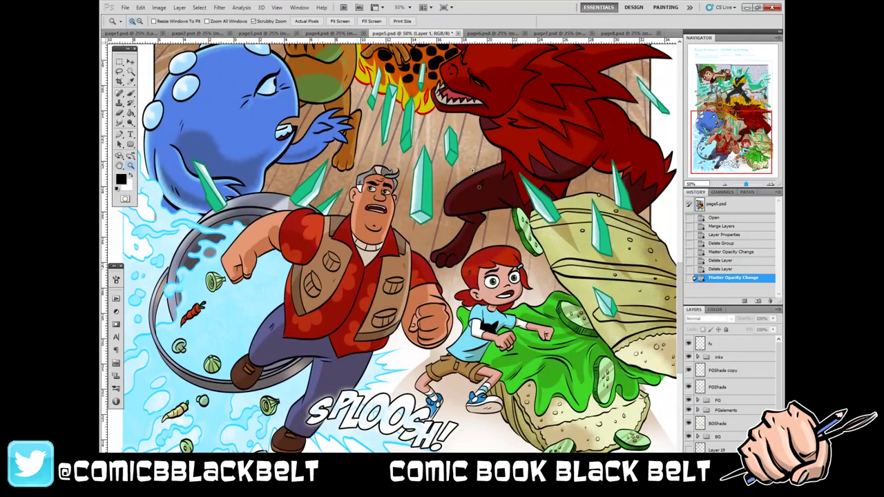
pyautogui.keyDown('alt'); pyautogui.click(393, 69); pyautogui.keyUp('alt')
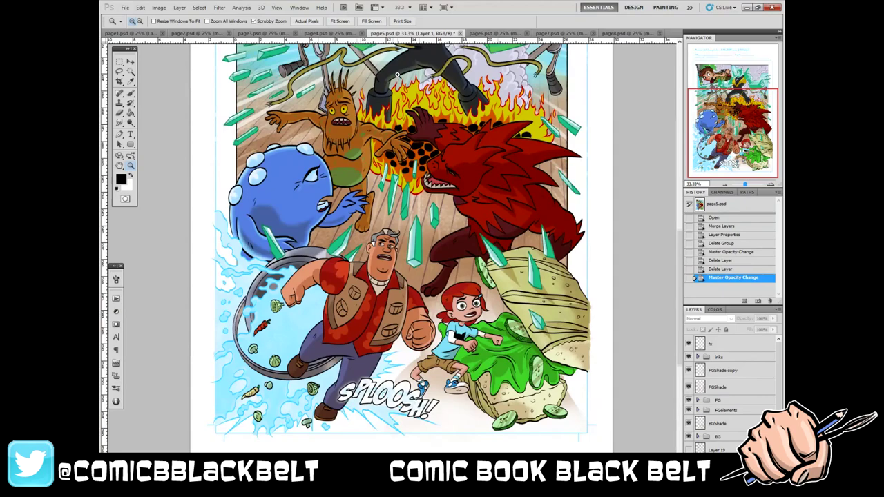
pyautogui.keyDown('alt'); pyautogui.click(399, 163); pyautogui.keyUp('alt')
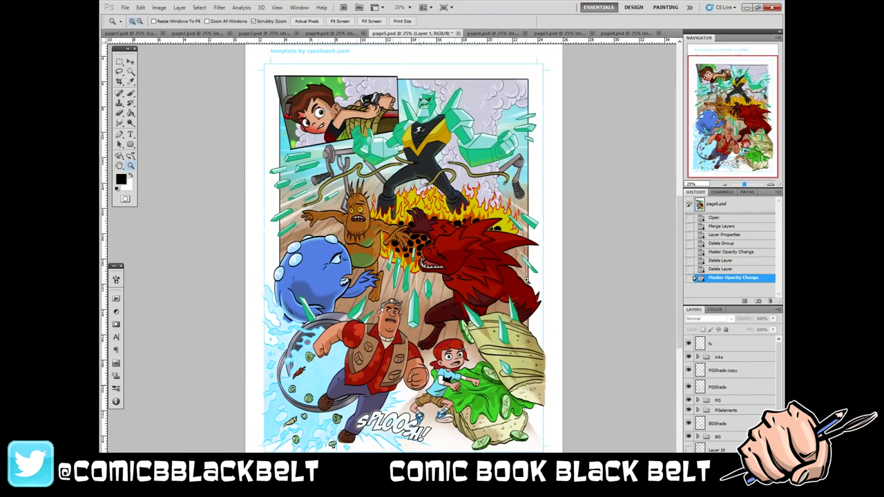
# - Switch to page6.psd and view the Layer 17 rough sketch and the Layer 18 pencils in turn, leaving both hidden
pyautogui.click(497, 33)
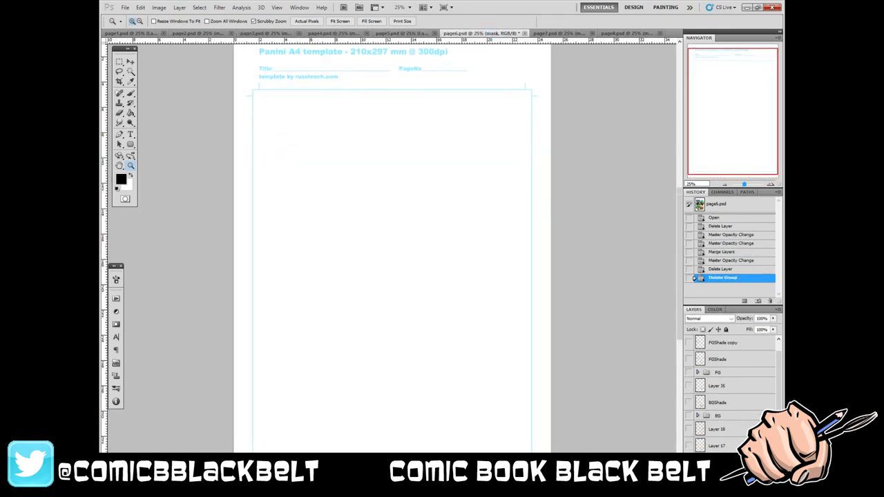
pyautogui.click(688, 446)
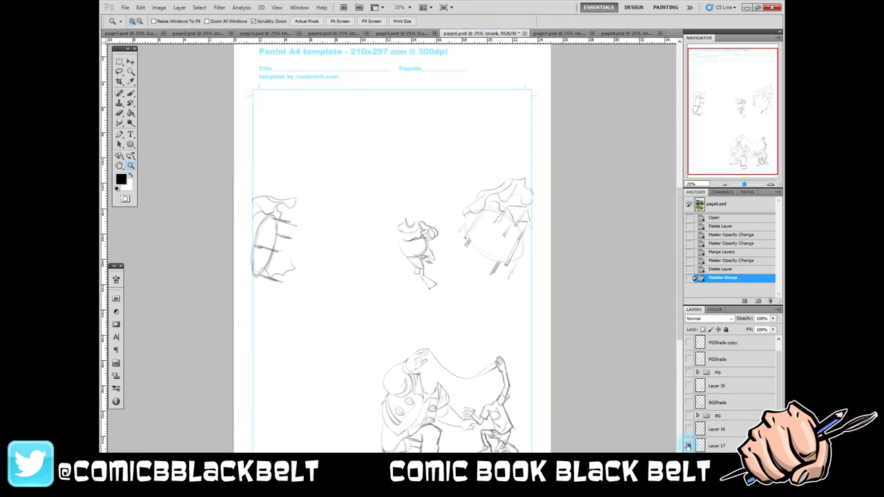
pyautogui.click(689, 429)
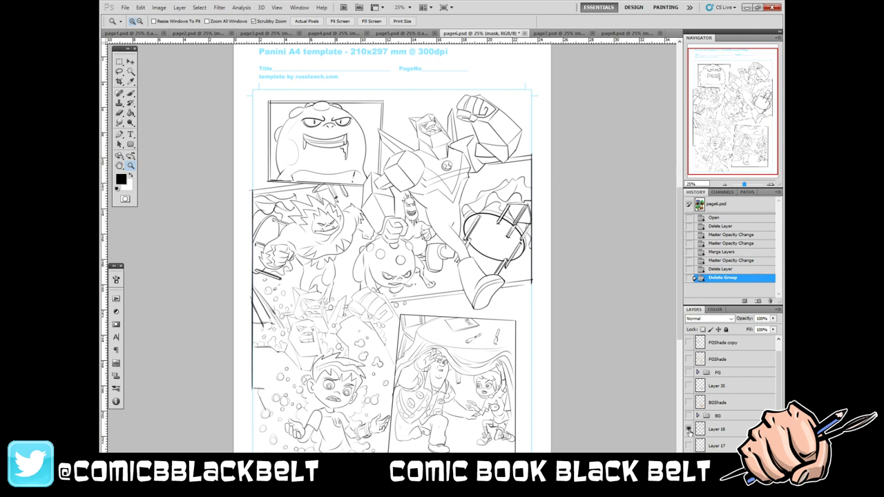
pyautogui.click(689, 429)
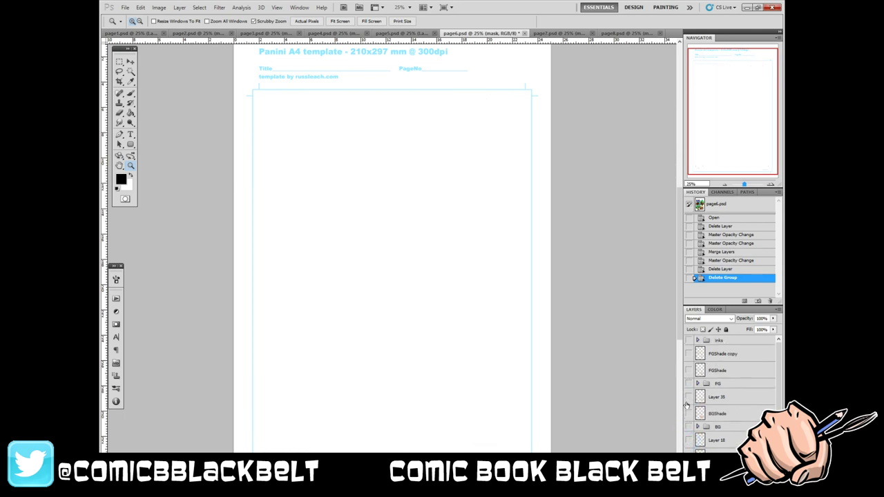
# - Make page 6's inks and FG groups visible, along with the FGShade and FGShade copy layers
pyautogui.click(688, 342)
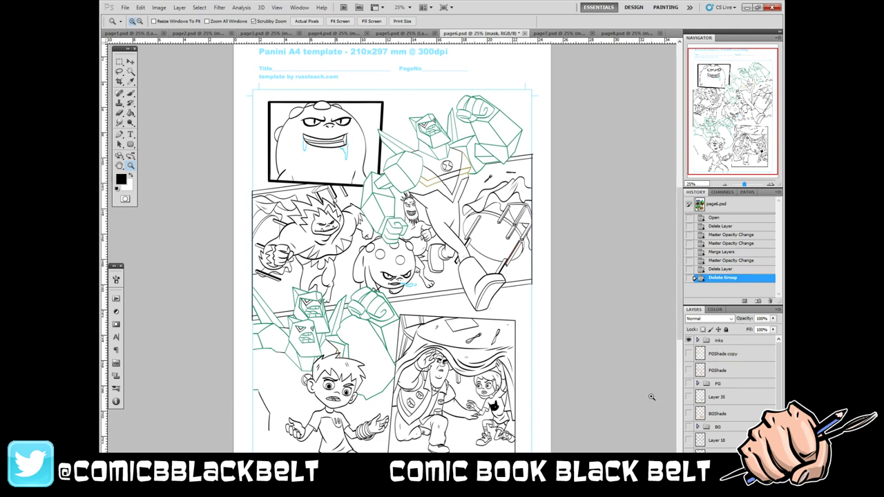
pyautogui.click(688, 383)
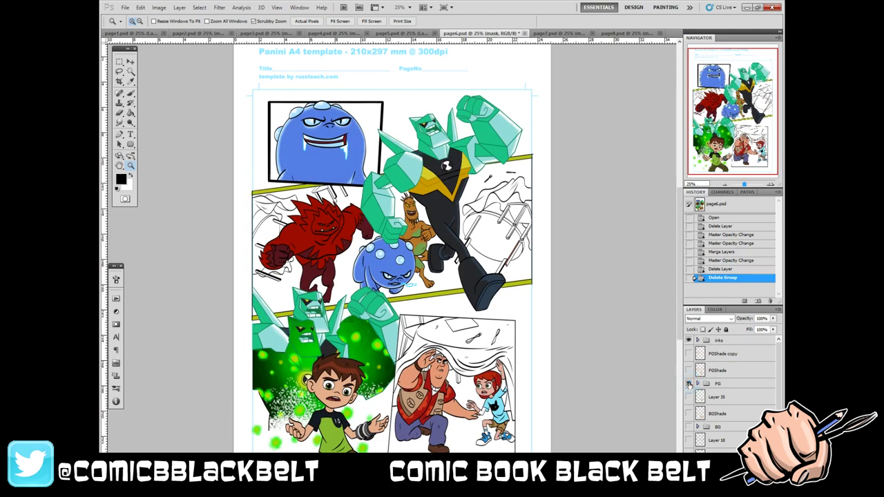
pyautogui.click(689, 370)
pyautogui.click(688, 354)
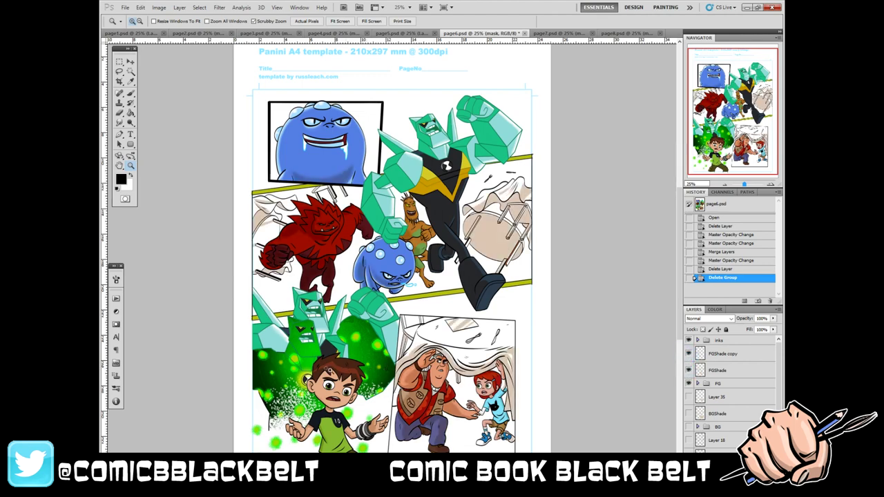
# - Look over page 6's shaded figures and turn on the BG group, BGShade layer and Layer 35
pyautogui.click(329, 370)
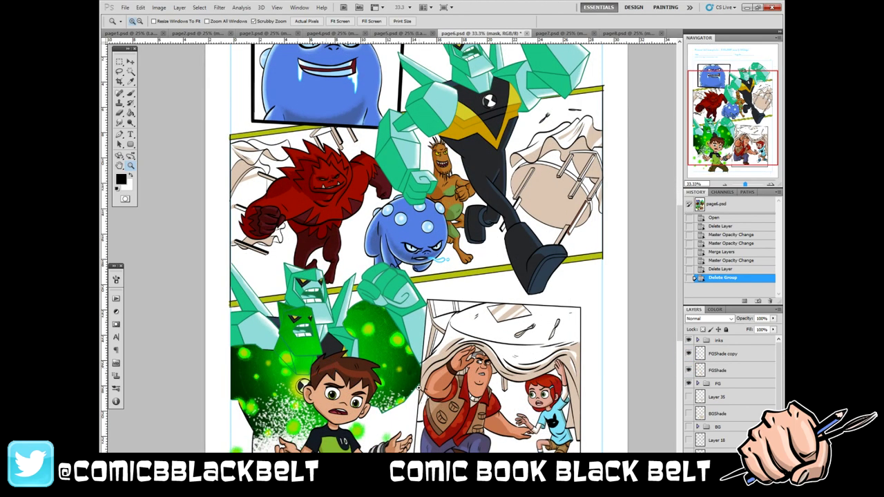
pyautogui.scroll(3, 418, 388)
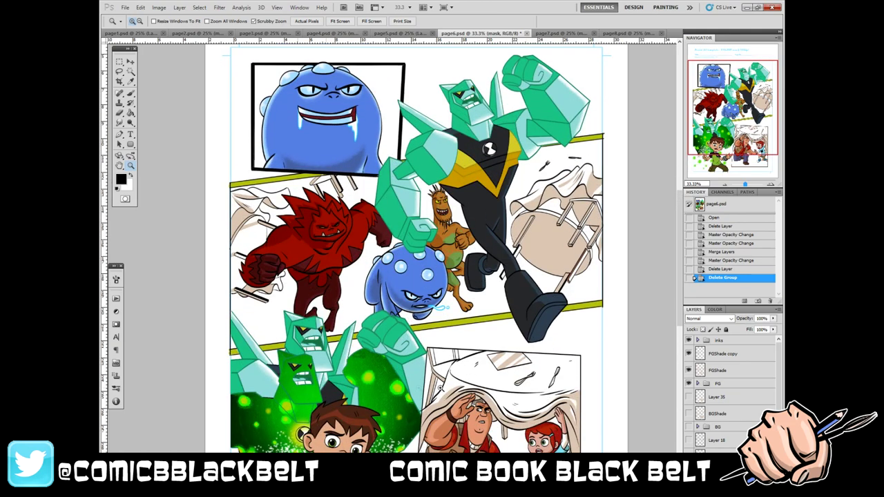
pyautogui.click(689, 426)
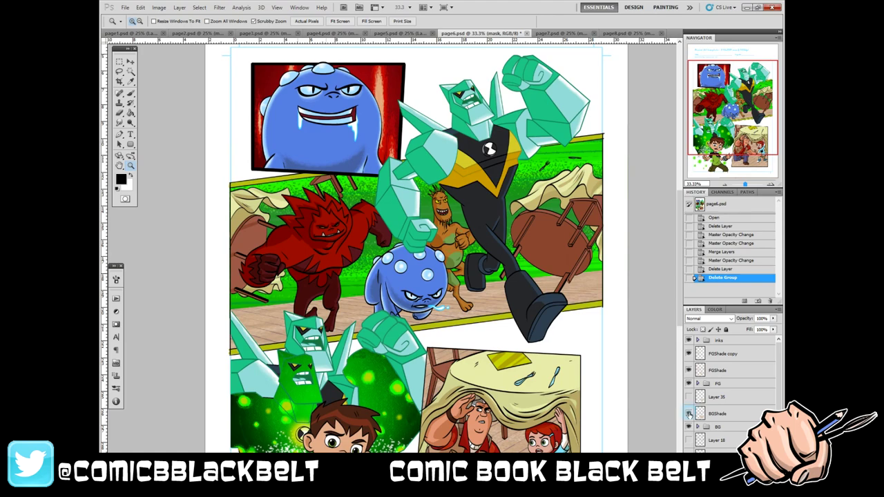
pyautogui.click(688, 413)
pyautogui.click(689, 397)
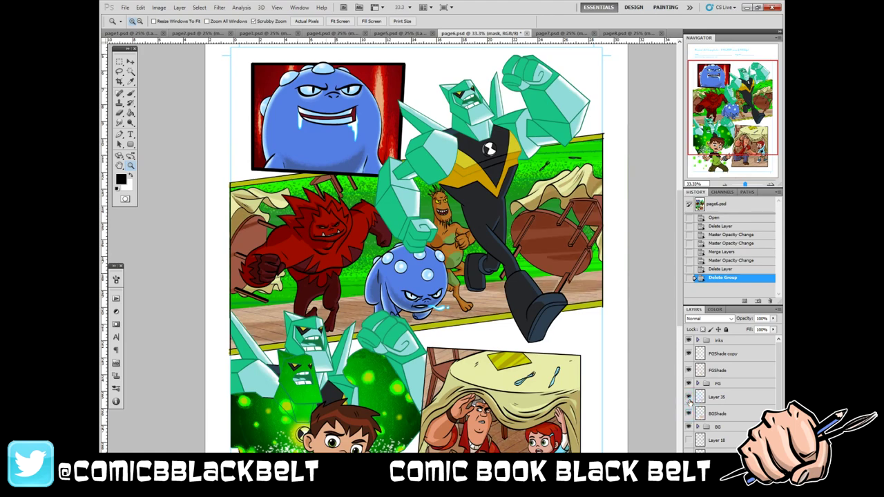
# - Look over page 6's finished colour artwork, ending with a view of the whole page
pyautogui.moveTo(680, 315)
pyautogui.mouseDown()
pyautogui.moveTo(683, 352)
pyautogui.moveTo(678, 302)
pyautogui.mouseUp()
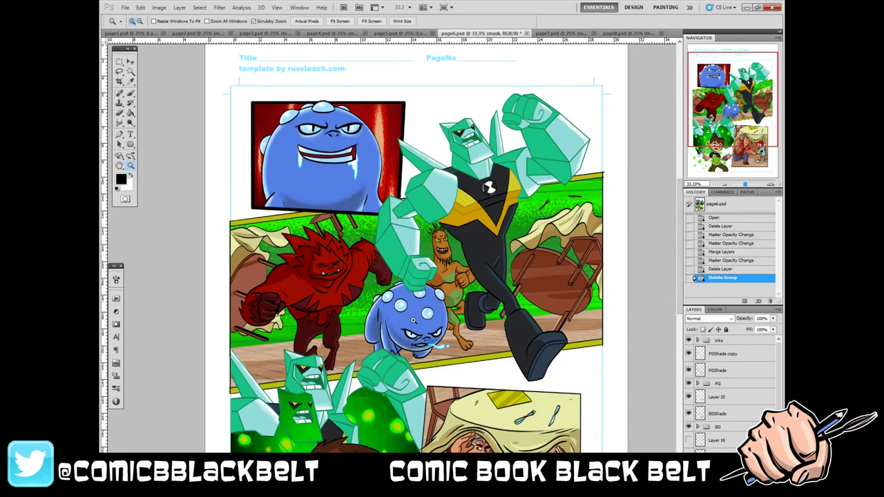
pyautogui.keyDown('alt'); pyautogui.click(413, 319); pyautogui.keyUp('alt')
pyautogui.scroll(-5, 413, 320)
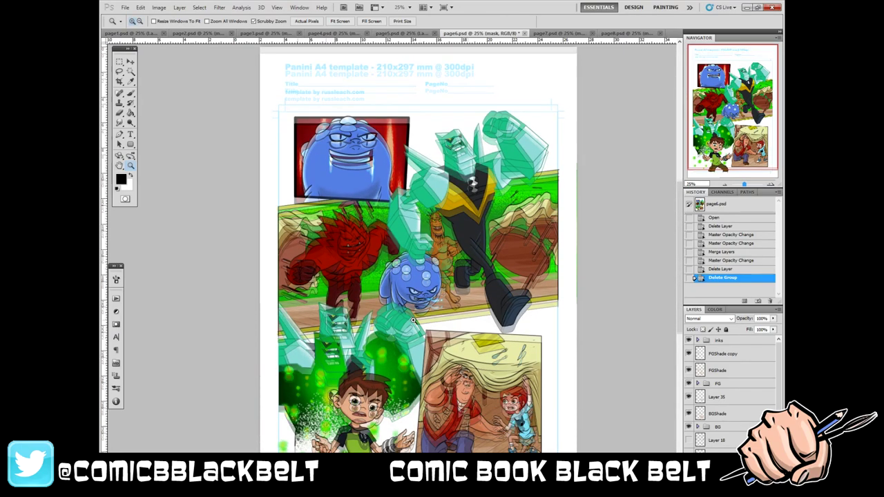
pyautogui.scroll(-1, 413, 320)
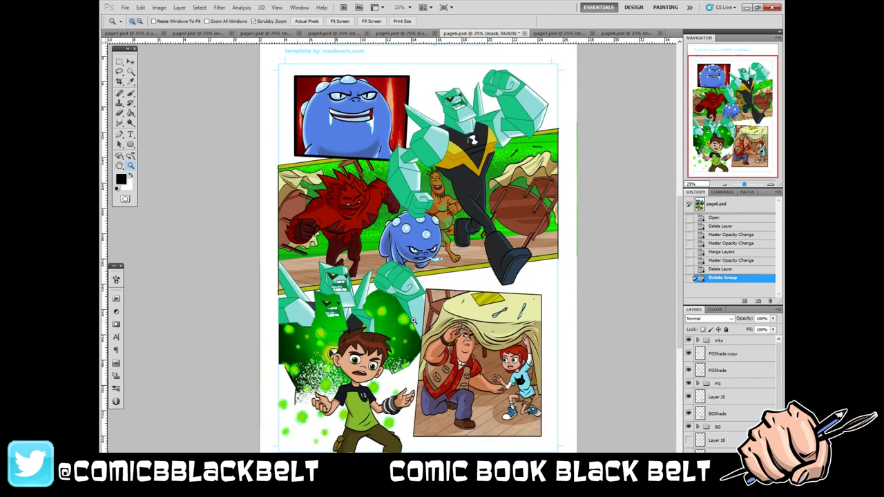
# - Switch to page7.psd, hide the rough sketch, and view Layer 5's refined sketch and Layer 21's pencils in turn, leaving both hidden
pyautogui.click(561, 35)
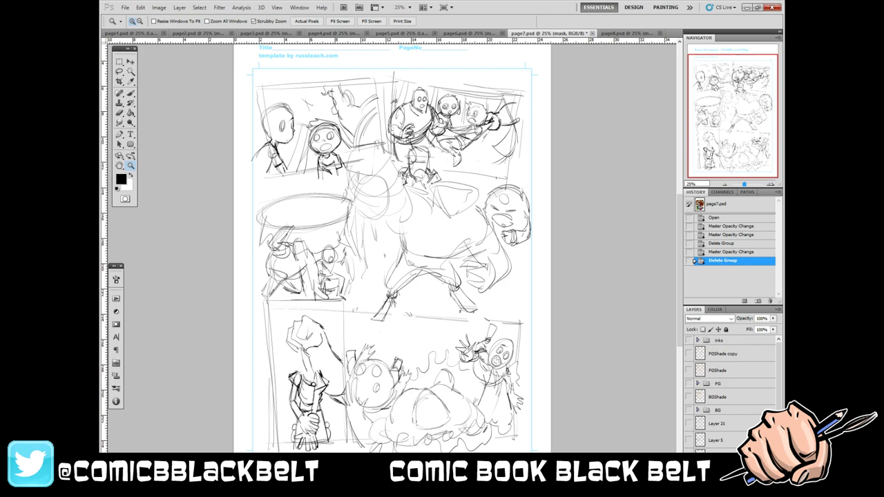
pyautogui.click(689, 451)
pyautogui.click(688, 440)
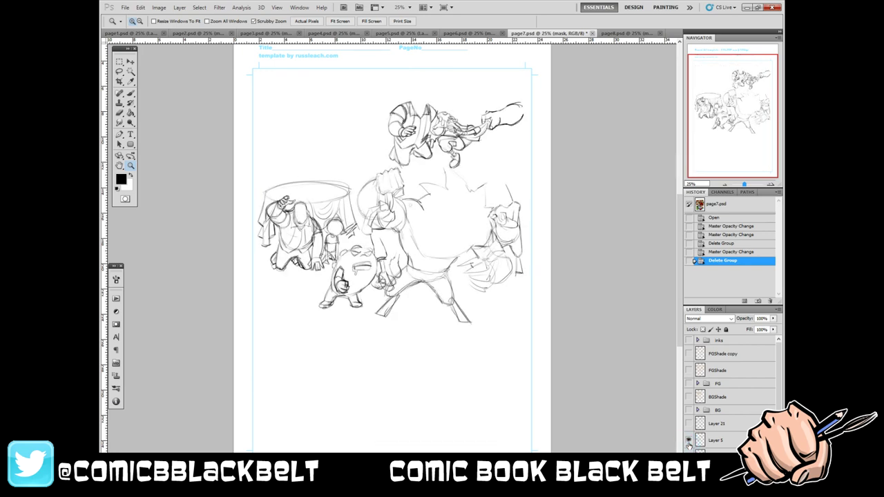
pyautogui.click(689, 441)
pyautogui.click(689, 423)
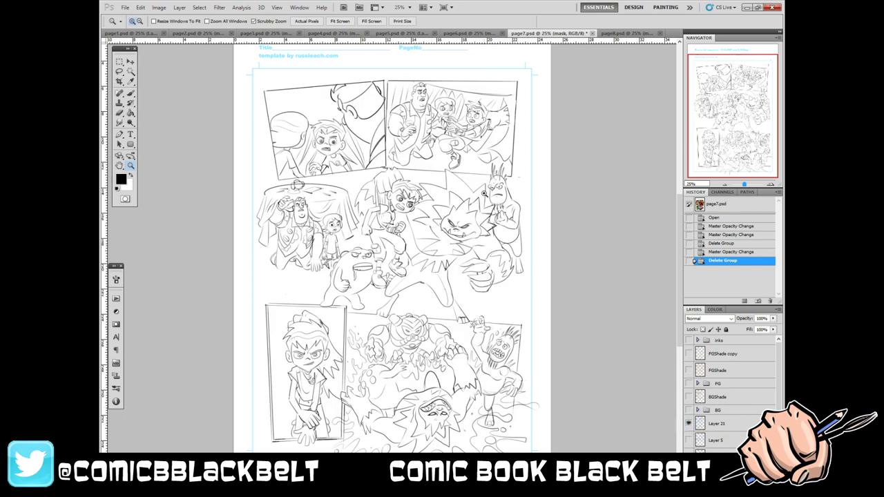
pyautogui.click(689, 426)
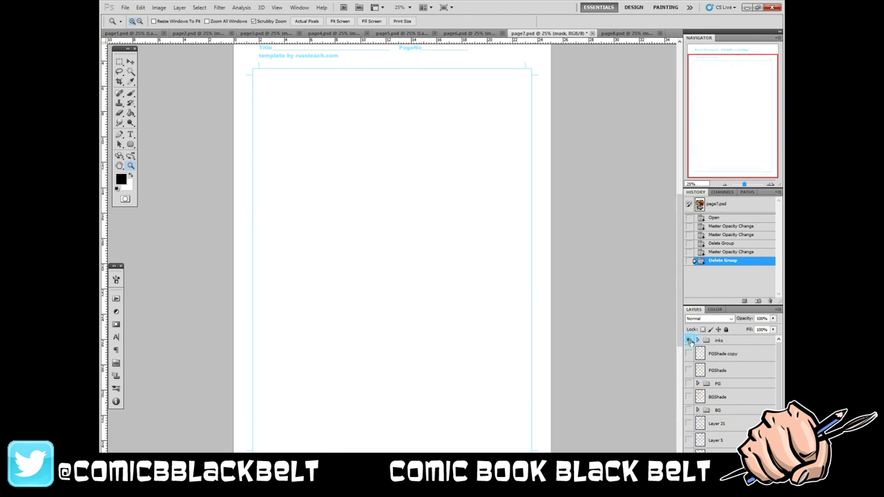
# - Make page 7's inks and FG groups visible, along with the FGShade layer
pyautogui.click(688, 340)
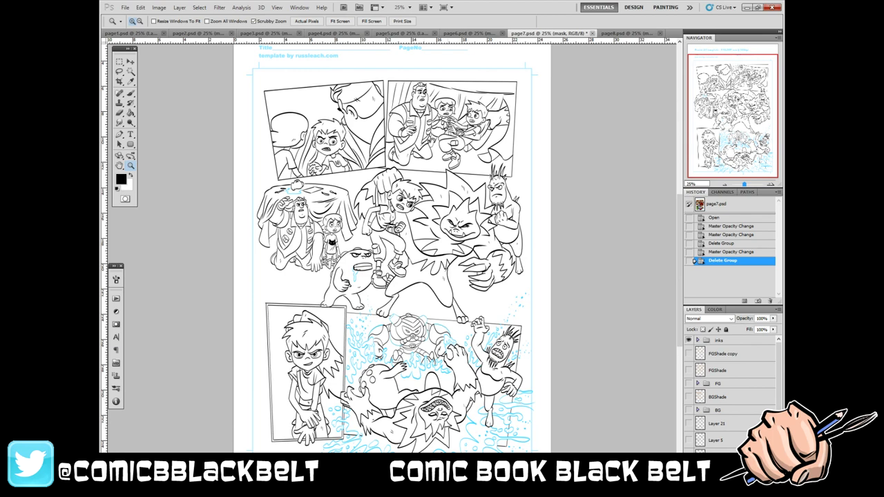
pyautogui.click(689, 383)
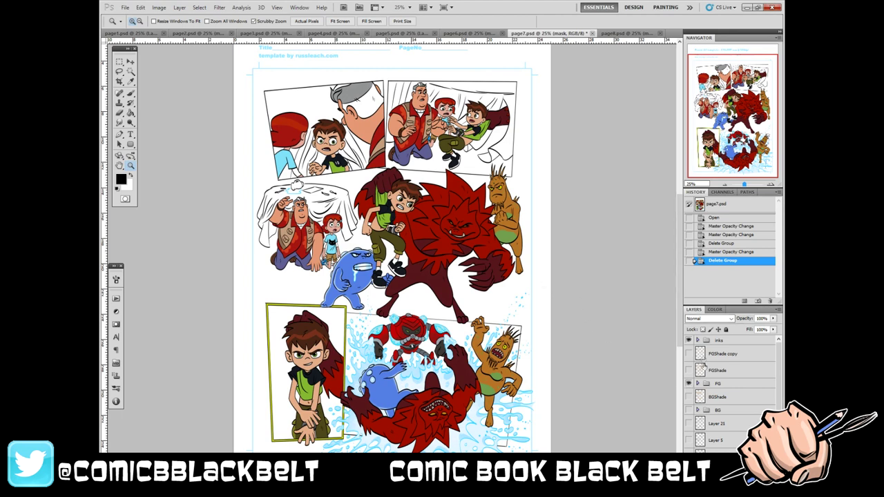
pyautogui.click(689, 371)
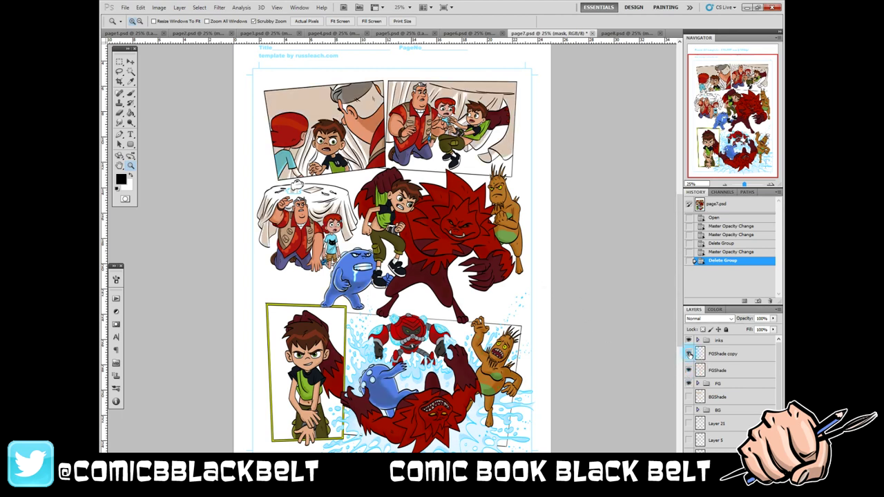
# - Compare page 7 with and without FGShade copy, leave that layer visible, and turn on the BG group and BGShade layer
pyautogui.click(688, 354)
pyautogui.click(689, 354)
pyautogui.click(689, 353)
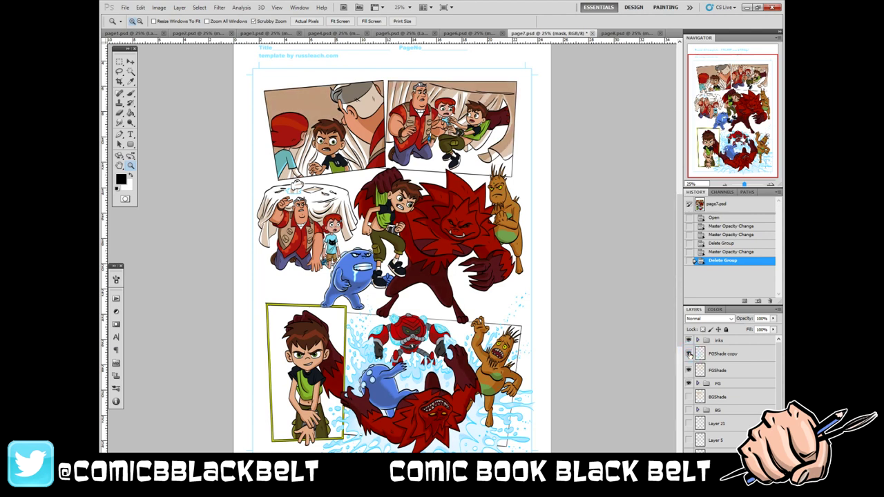
pyautogui.click(688, 411)
pyautogui.click(688, 398)
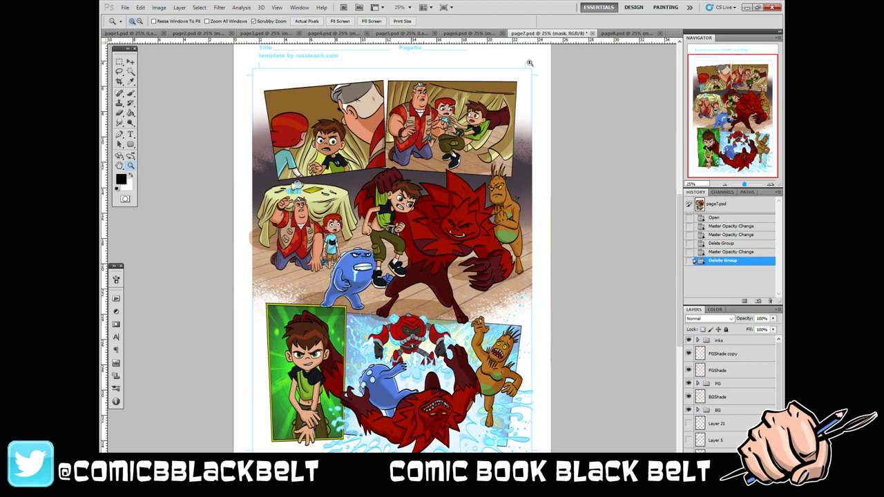
# - Switch to page8.psd, hide the rough sketch, and view the Layer 9 copy sketch and Layer 13 pencils in turn, leaving both hidden
pyautogui.click(617, 33)
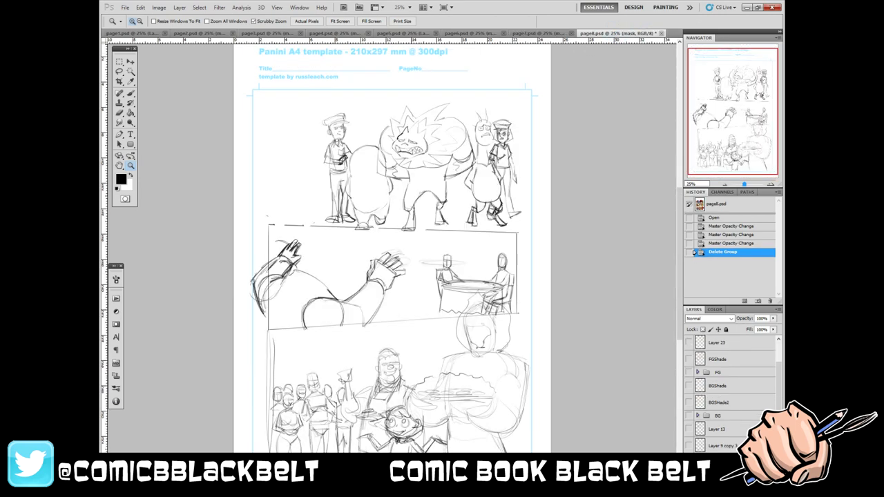
pyautogui.click(689, 446)
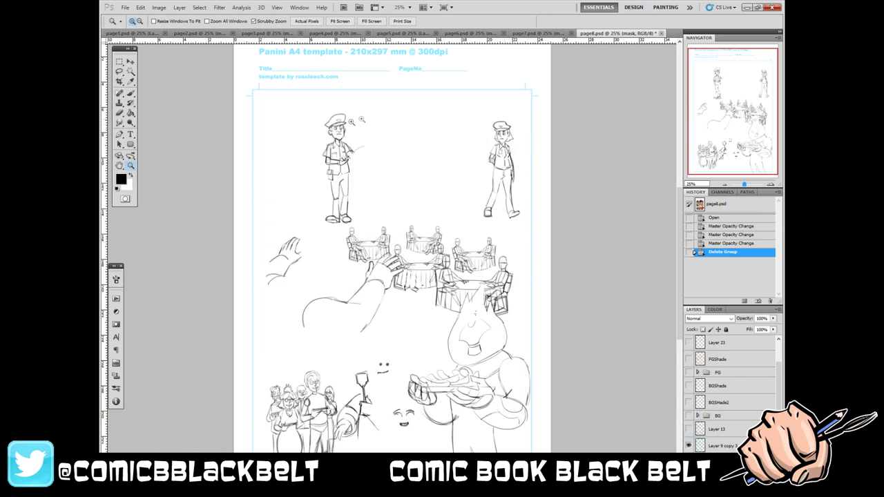
pyautogui.click(689, 446)
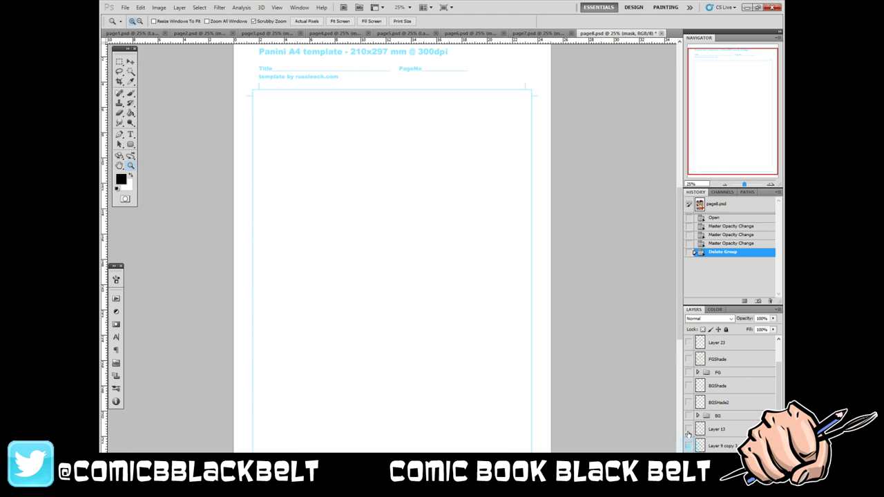
pyautogui.click(688, 430)
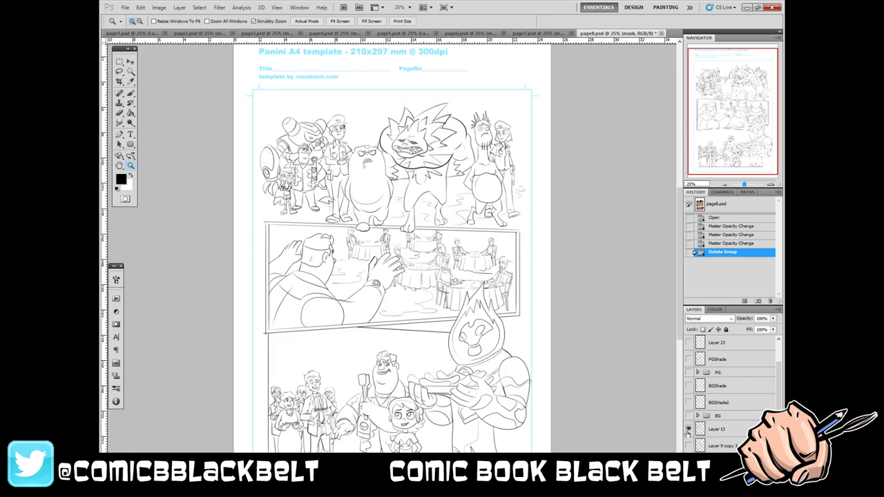
pyautogui.click(688, 429)
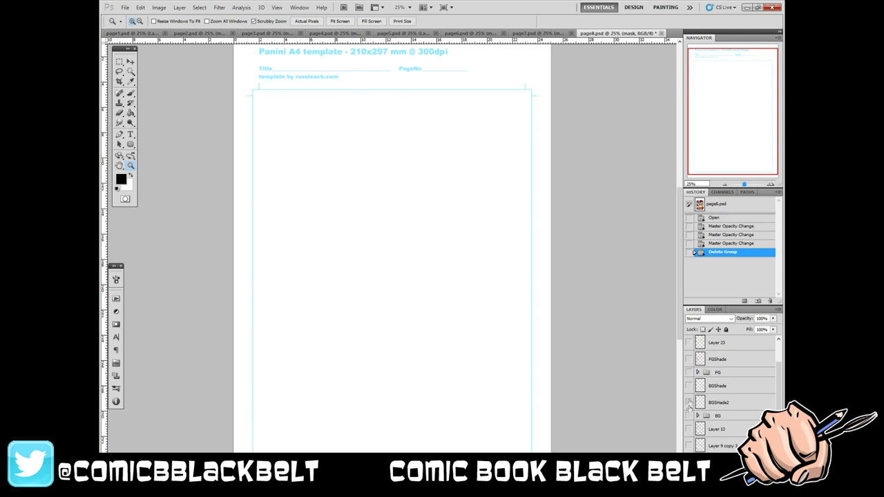
# - Make page 8's inks and FG groups visible, along with the FGShade layer and Layer 23
pyautogui.scroll(1, 688, 376)
pyautogui.click(688, 357)
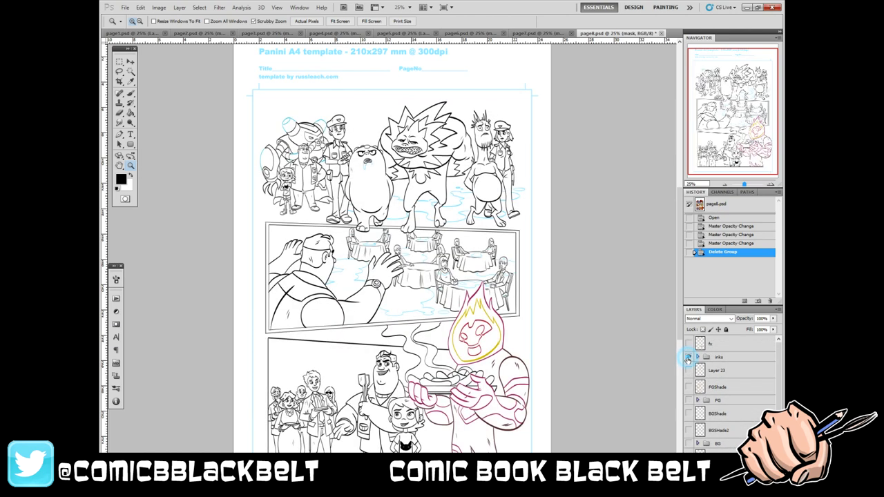
pyautogui.click(689, 400)
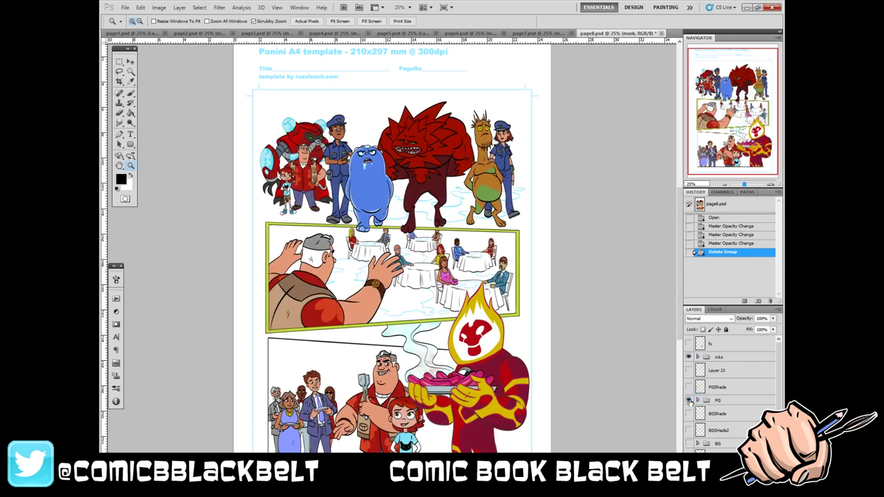
pyautogui.click(688, 388)
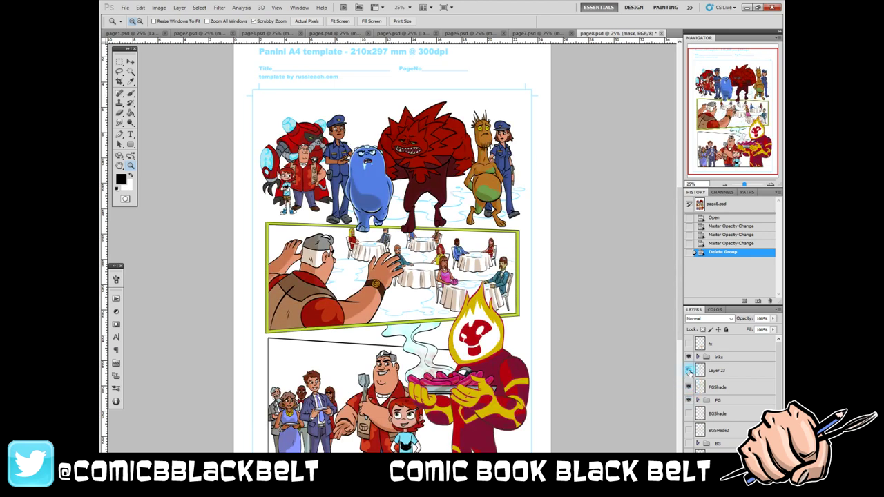
# - Compare page 8's artwork with and without the fx layer, leaving that layer hidden
pyautogui.click(689, 343)
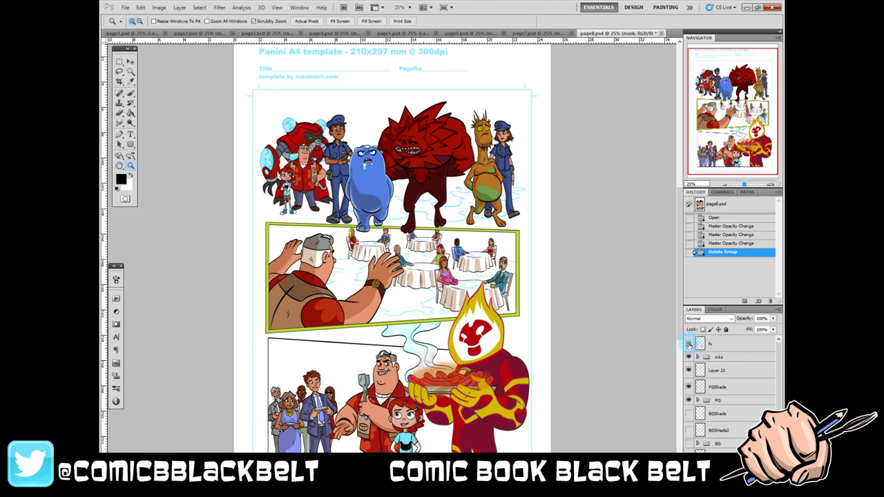
pyautogui.click(689, 344)
pyautogui.click(689, 343)
pyautogui.click(689, 343)
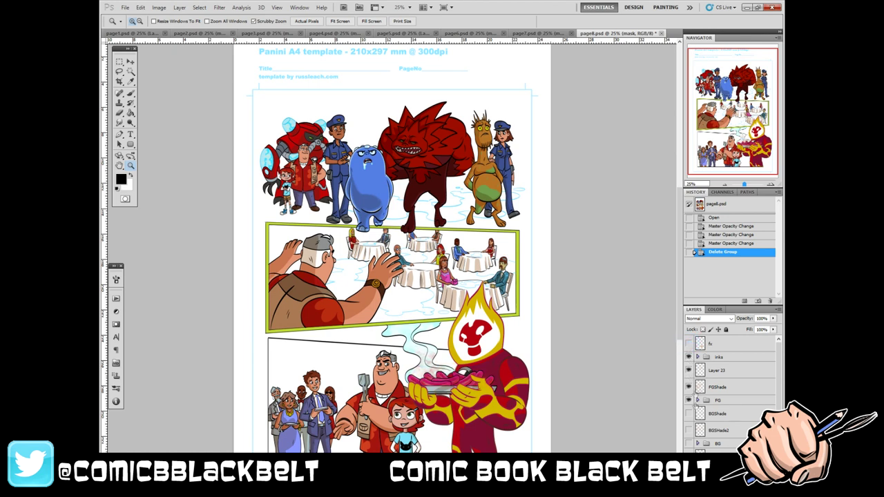
# - Turn on page 8's BG group together with the BGShade2 and BGShade layers
pyautogui.click(689, 444)
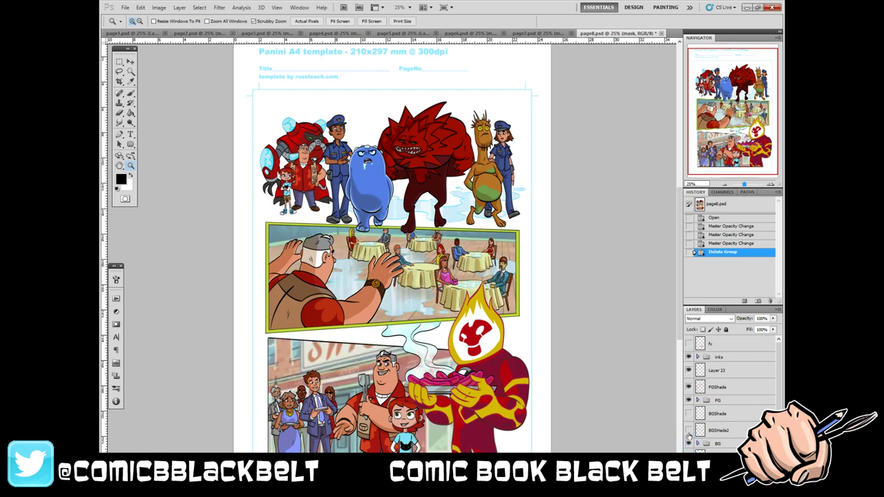
pyautogui.click(688, 430)
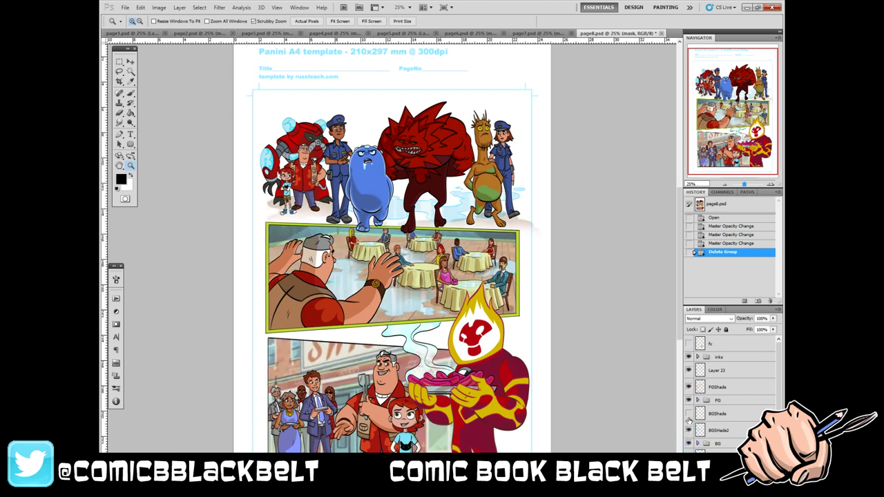
pyautogui.click(689, 415)
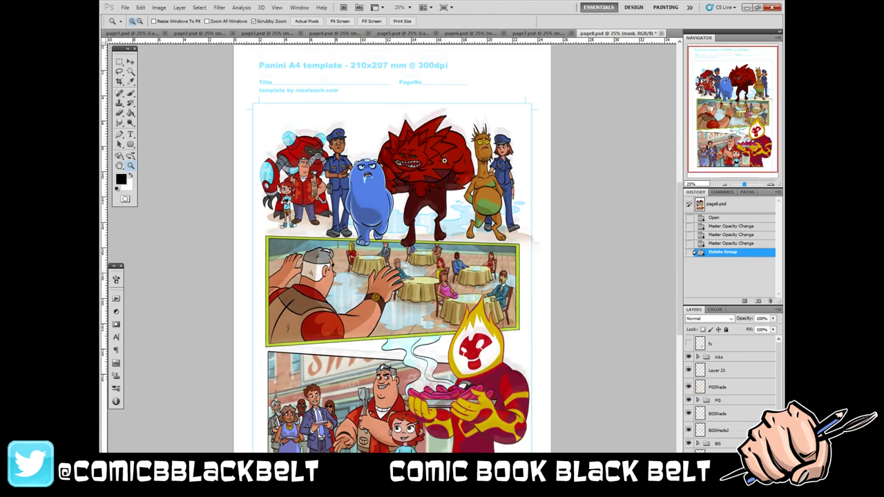
# - Compare page 8's restaurant panel up close with and without the fx layer, leaving fx visible
pyautogui.click(433, 293)
pyautogui.click(433, 293)
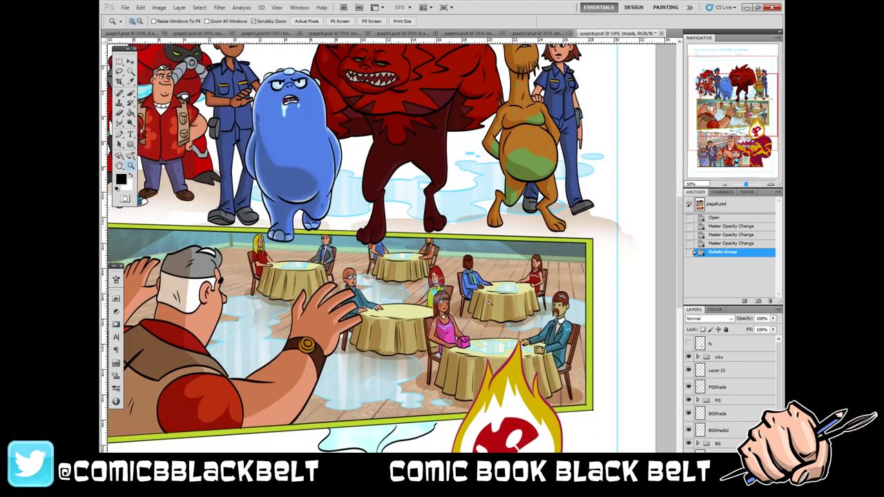
pyautogui.click(689, 344)
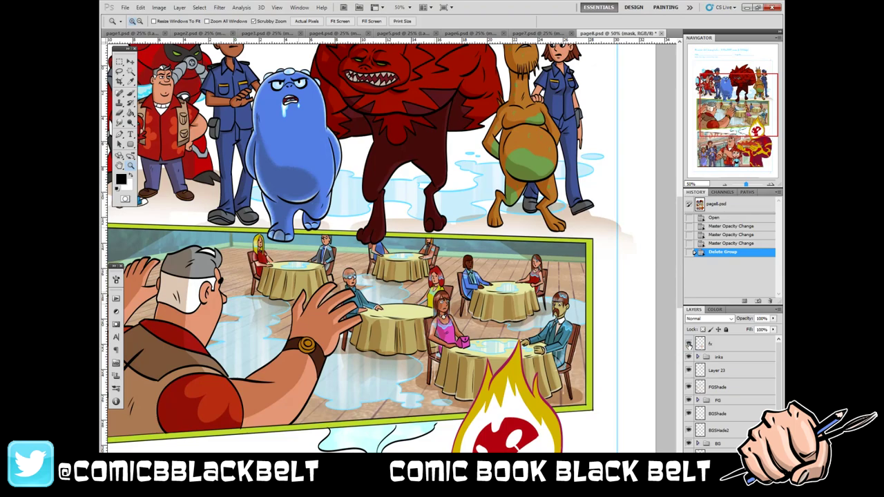
pyautogui.click(689, 344)
pyautogui.click(689, 346)
# - Examine page 8's finished panels up close from the character line-up to the hot-dog scene, ending with a view of the whole page
pyautogui.scroll(3, 615, 289)
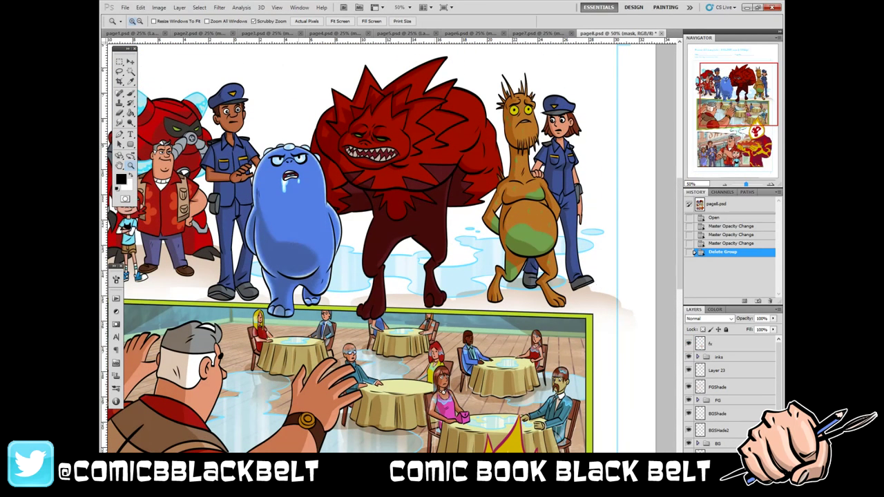
pyautogui.hscroll(-3, 653, 199)
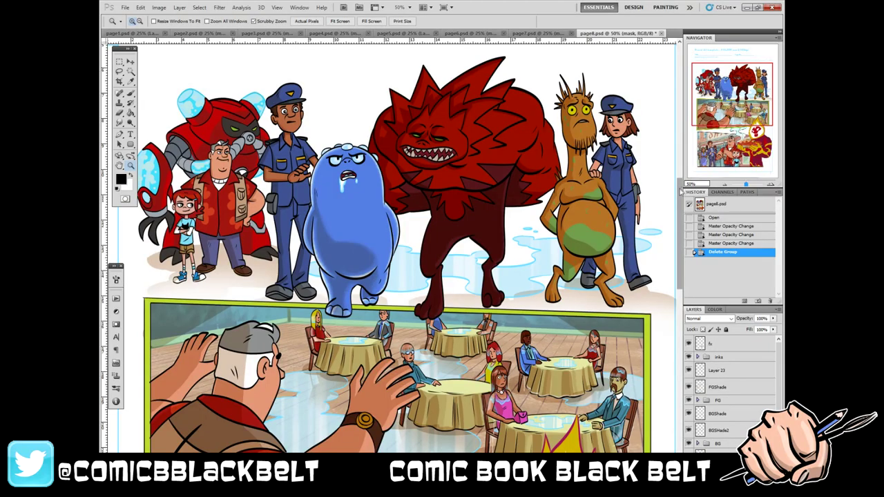
pyautogui.moveTo(679, 197); pyautogui.dragTo(688, 288)
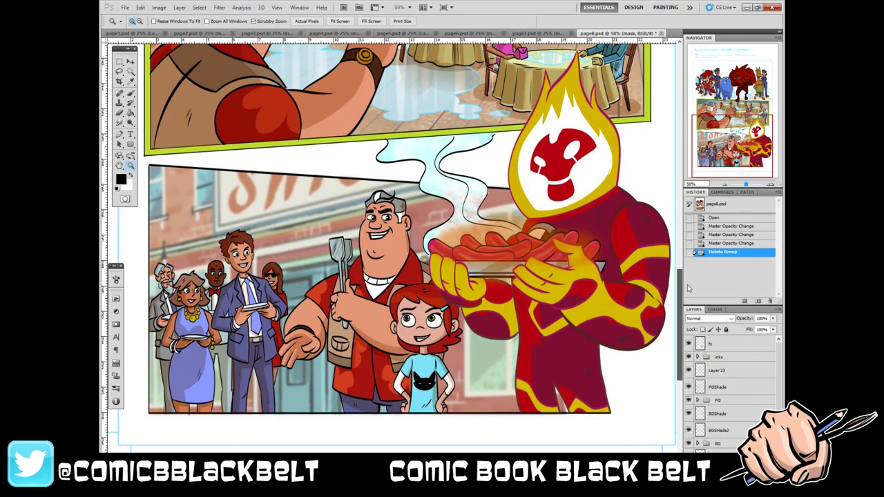
pyautogui.scroll(3, 348, 293)
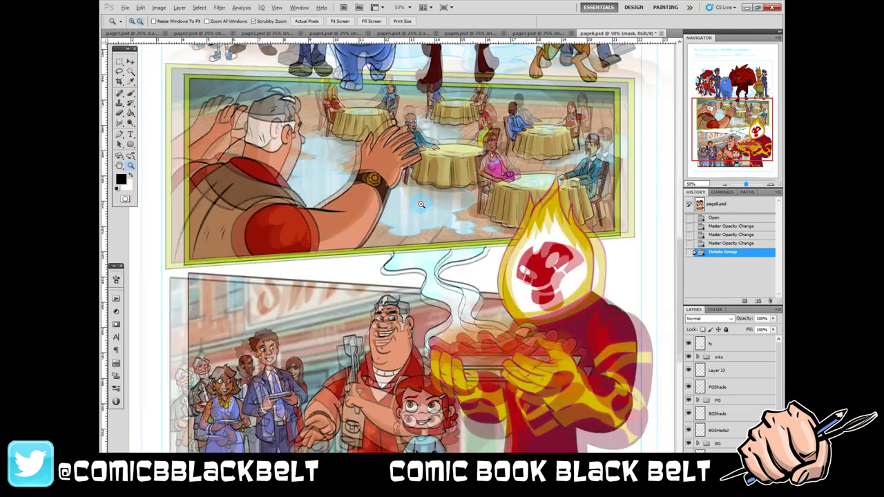
pyautogui.keyDown('alt'); pyautogui.click(417, 201); pyautogui.keyUp('alt')
pyautogui.keyDown('alt'); pyautogui.click(414, 197); pyautogui.keyUp('alt')
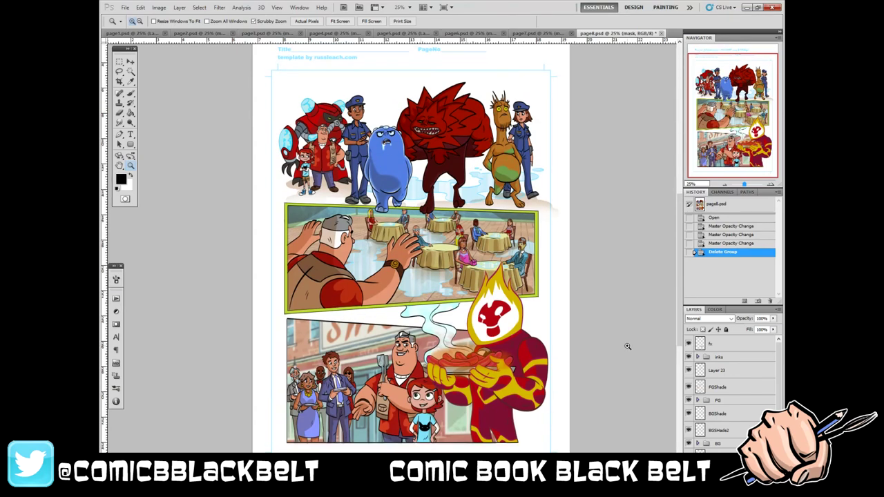
pyautogui.hotkey('ctrl', 's')
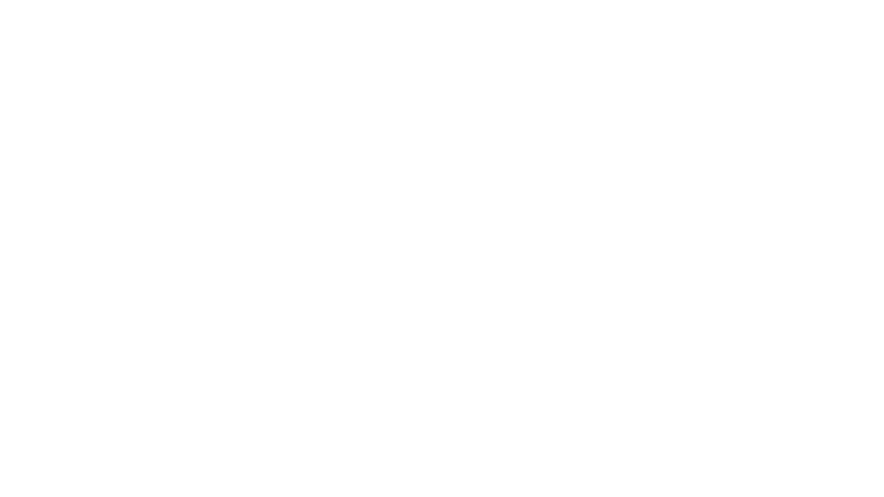